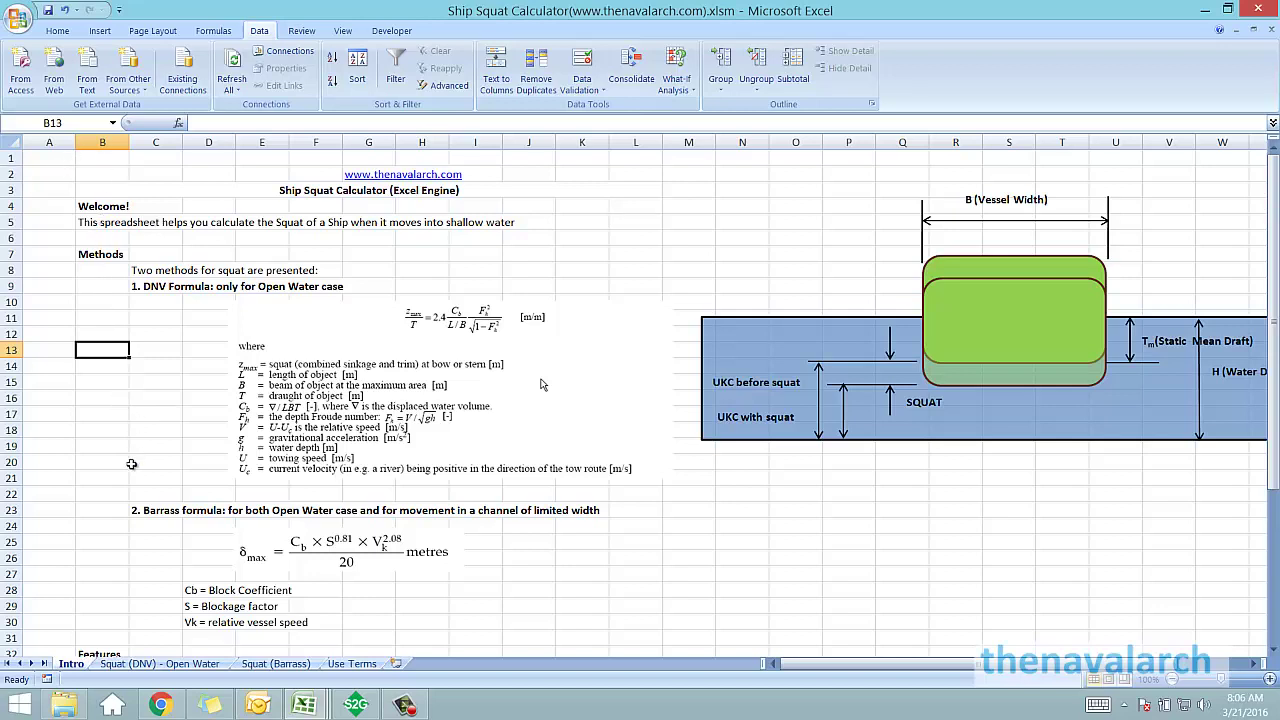
# Step: Review the Intro sheet's explanation of the DNV and Barrass squat formulas, features and vessel diagram
pyautogui.scroll(-4, 139, 441)
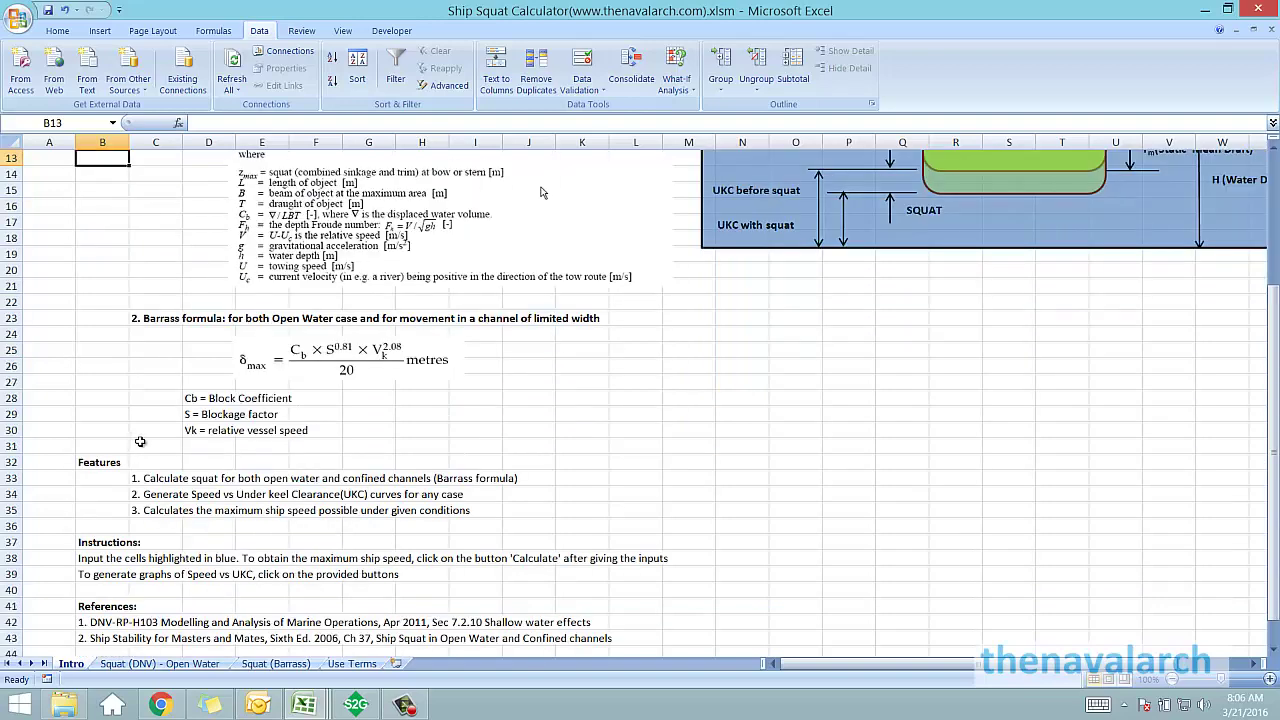
pyautogui.scroll(4, 140, 441)
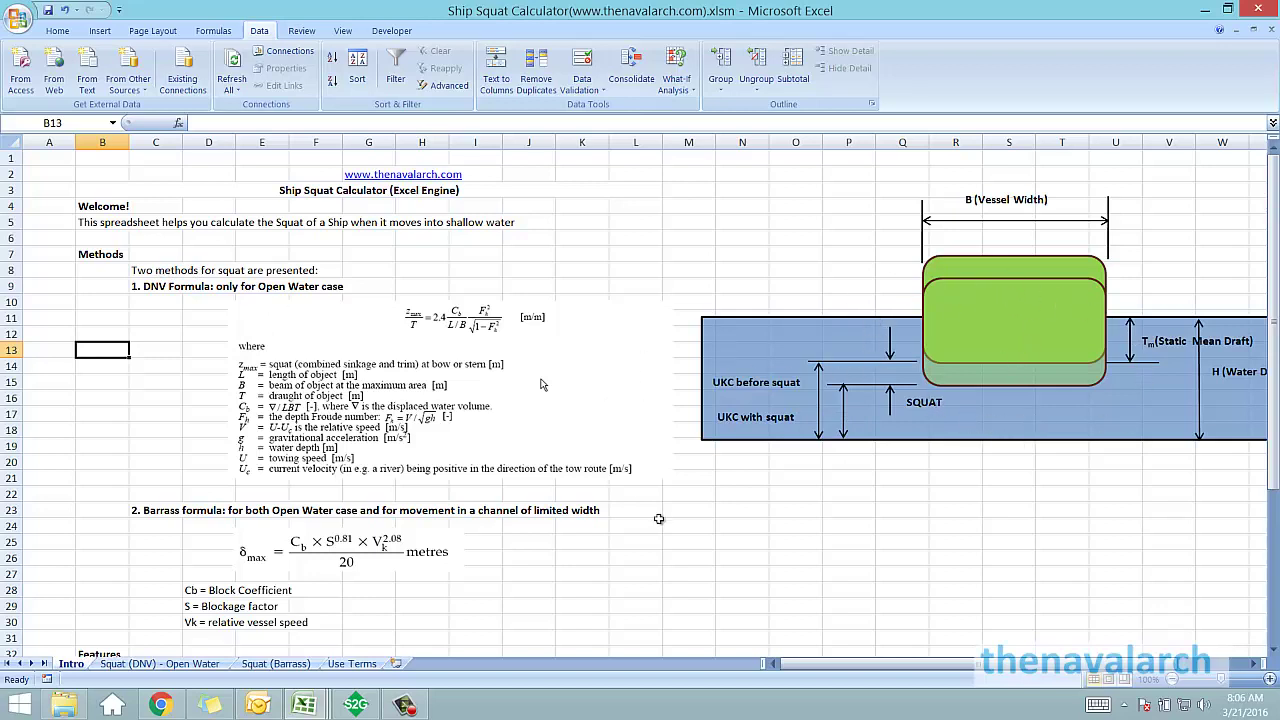
pyautogui.scroll(-1, 659, 518)
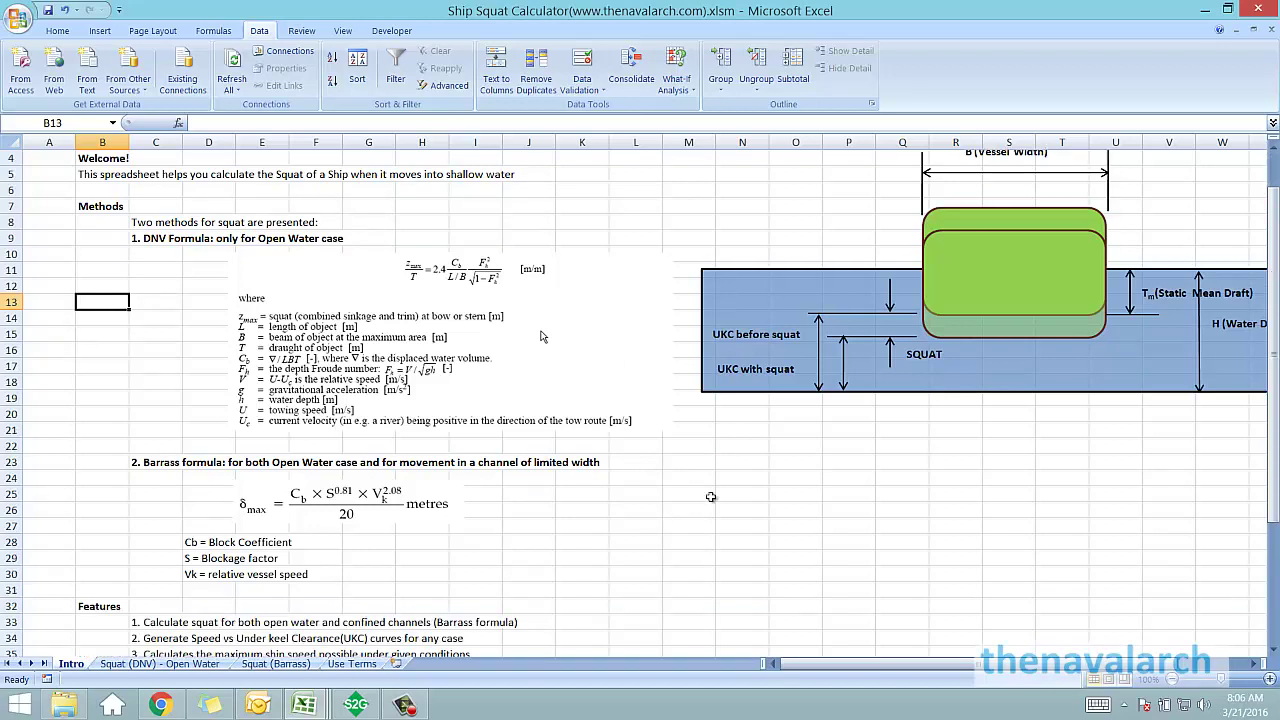
pyautogui.scroll(1, 942, 420)
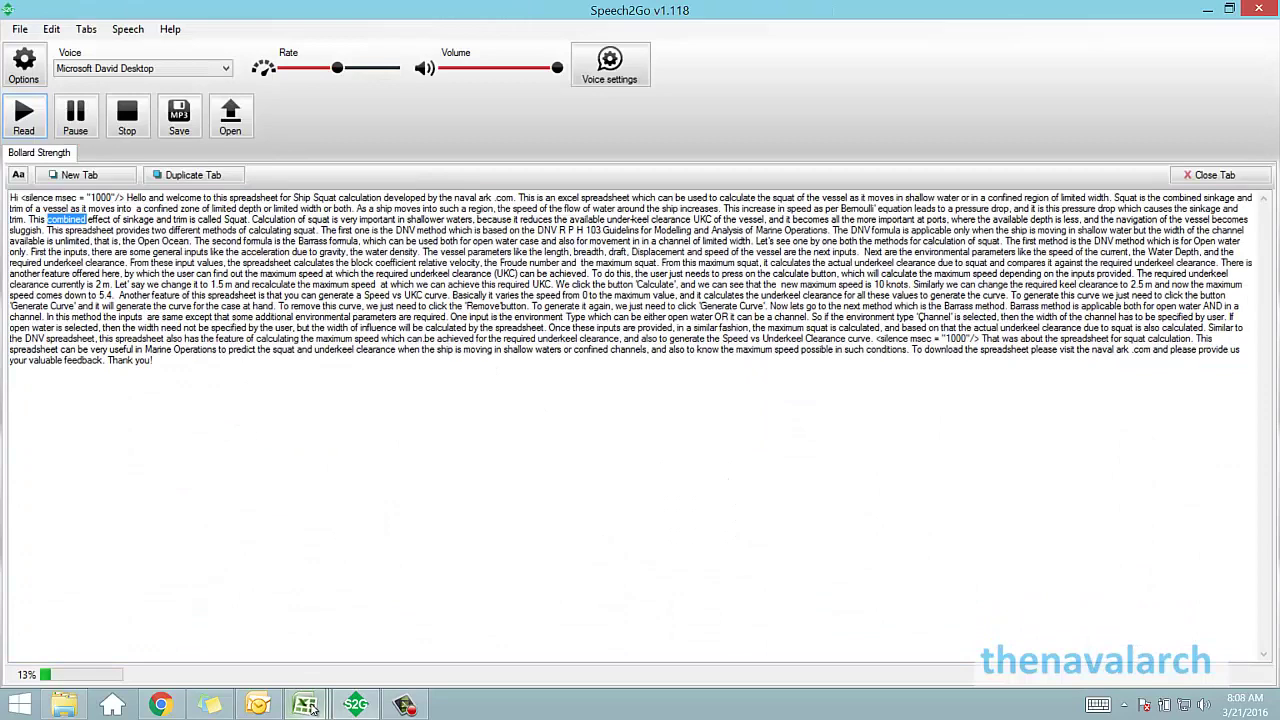
pyautogui.moveTo(304, 705)
pyautogui.click(505, 605)
pyautogui.click(476, 241)
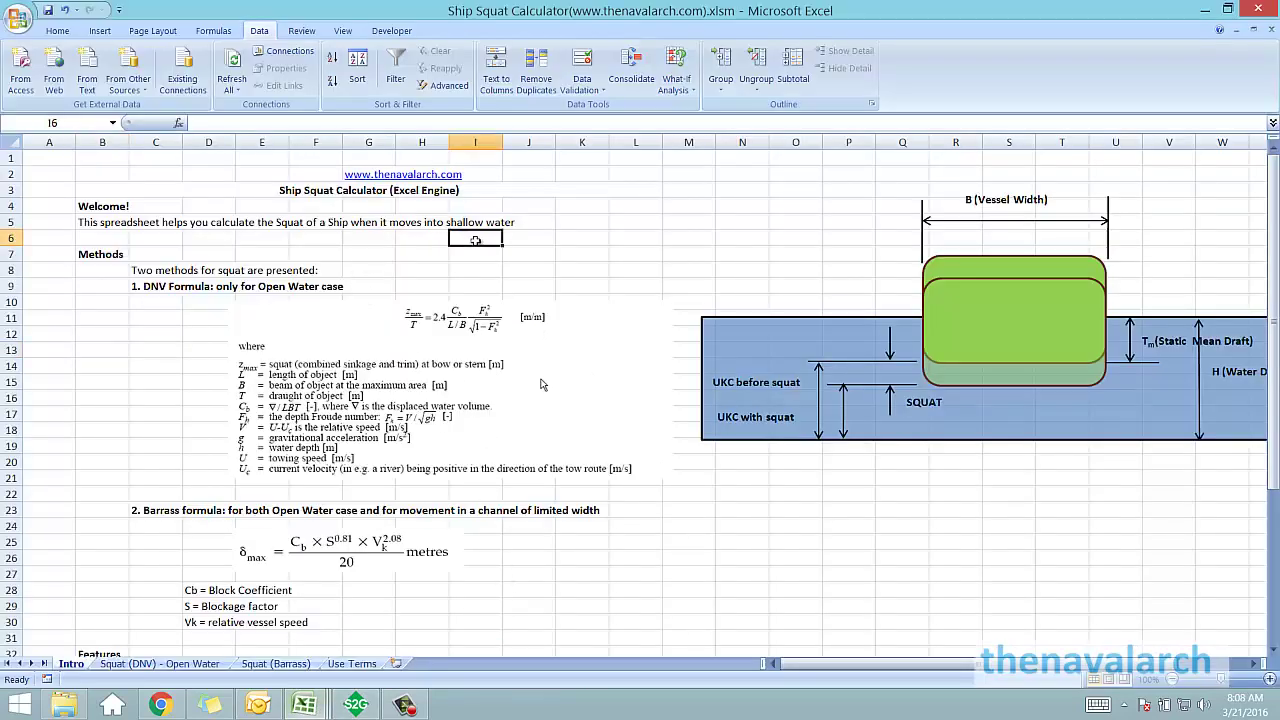
pyautogui.click(636, 245)
pyautogui.click(773, 542)
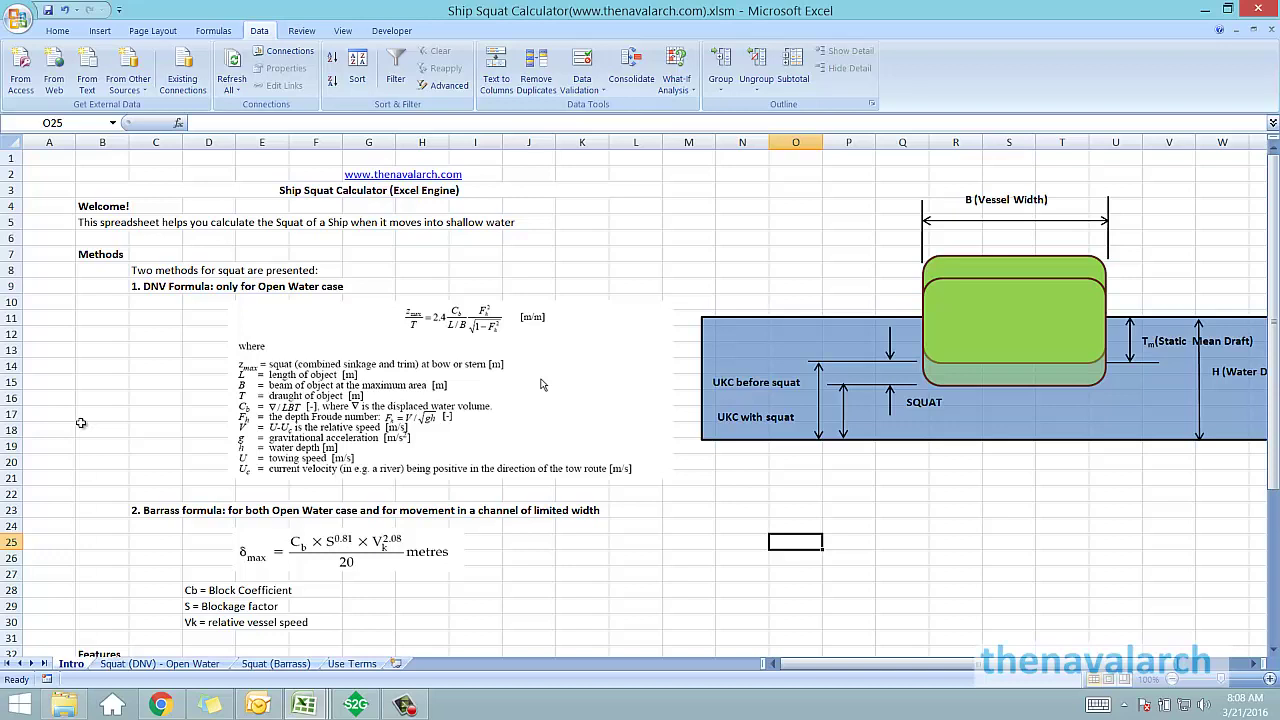
pyautogui.click(143, 349)
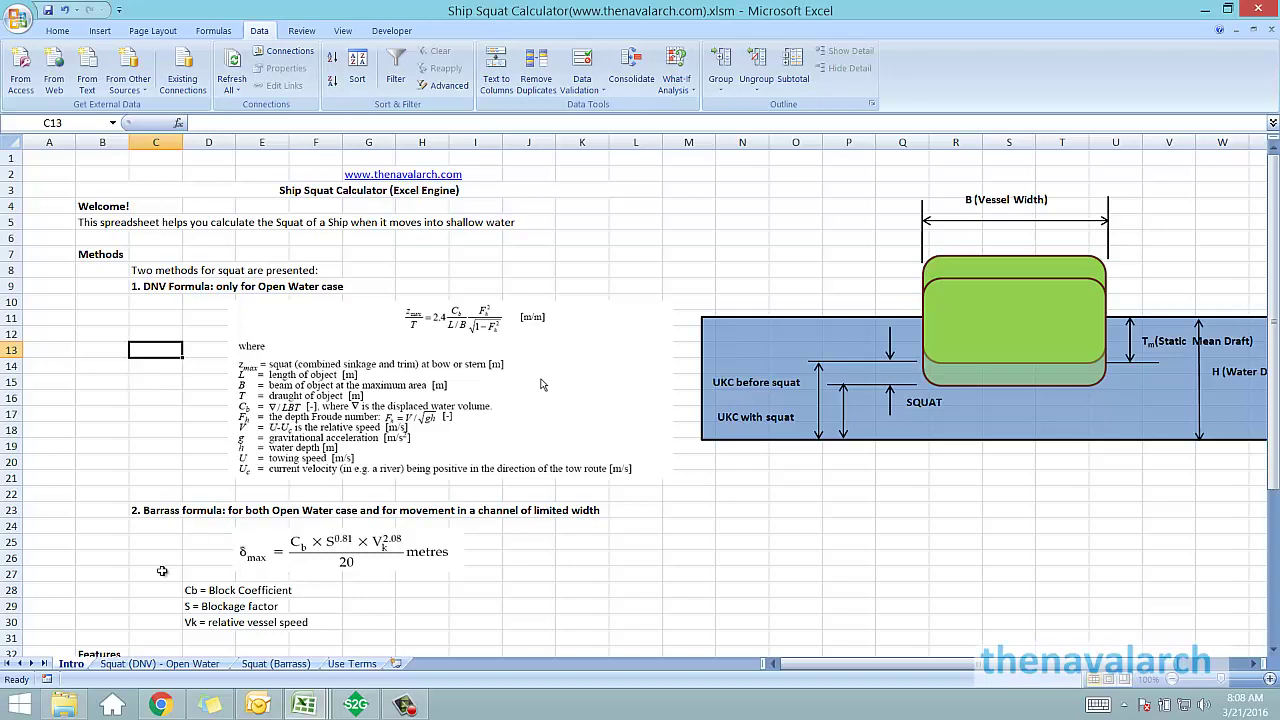
pyautogui.click(167, 384)
pyautogui.click(742, 558)
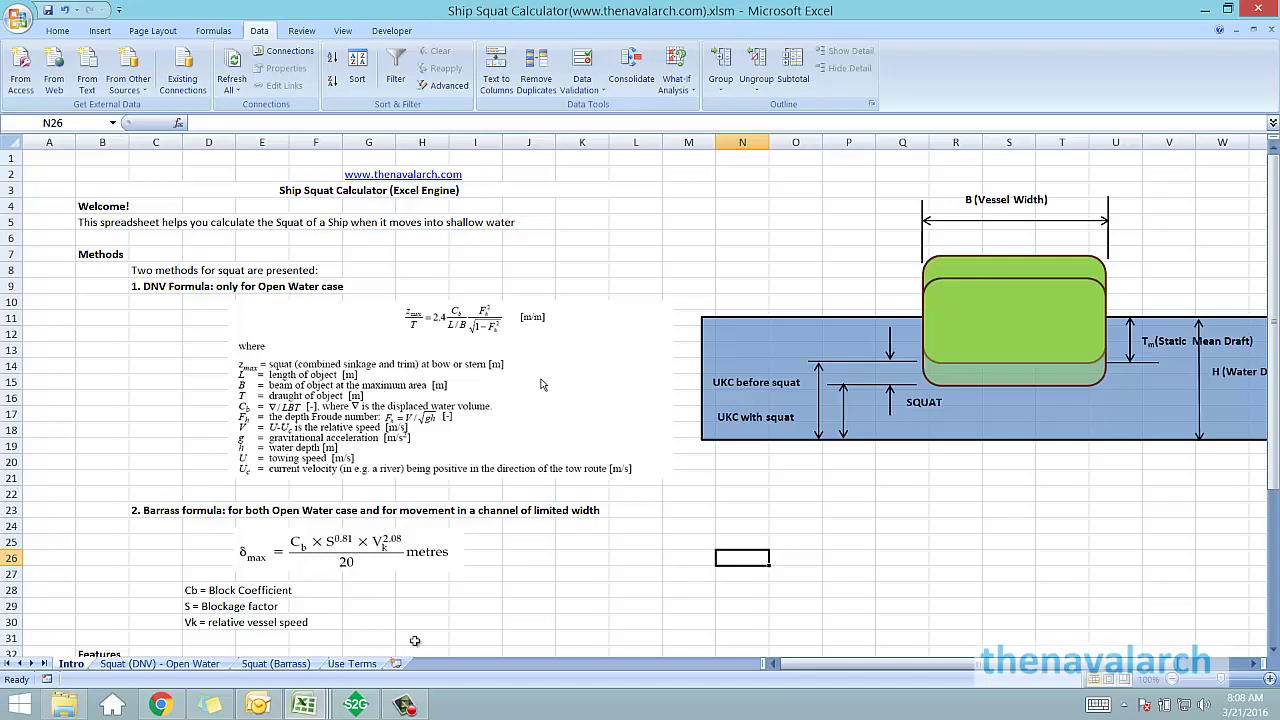
pyautogui.click(395, 558)
pyautogui.click(585, 572)
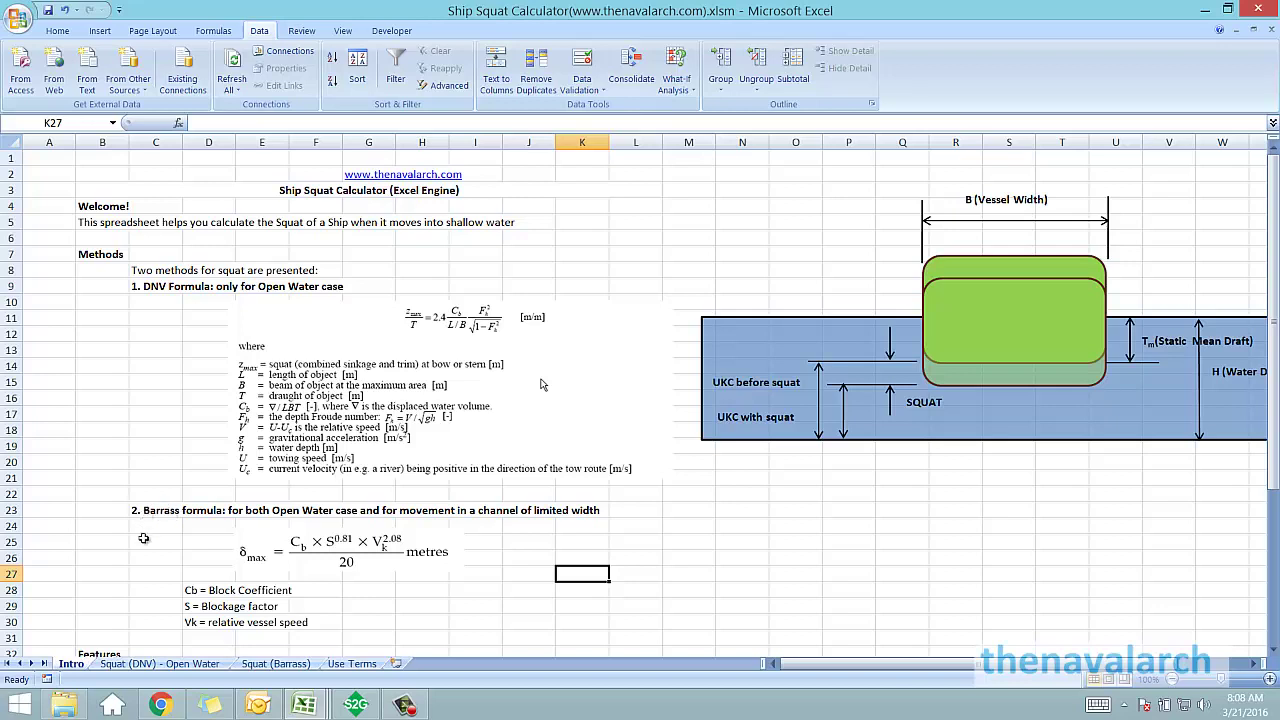
# Step: Open the Squat (DNV) - Open Water sheet and review its general, vessel and environmental input parameters
pyautogui.click(157, 664)
pyautogui.scroll(5, 312, 400)
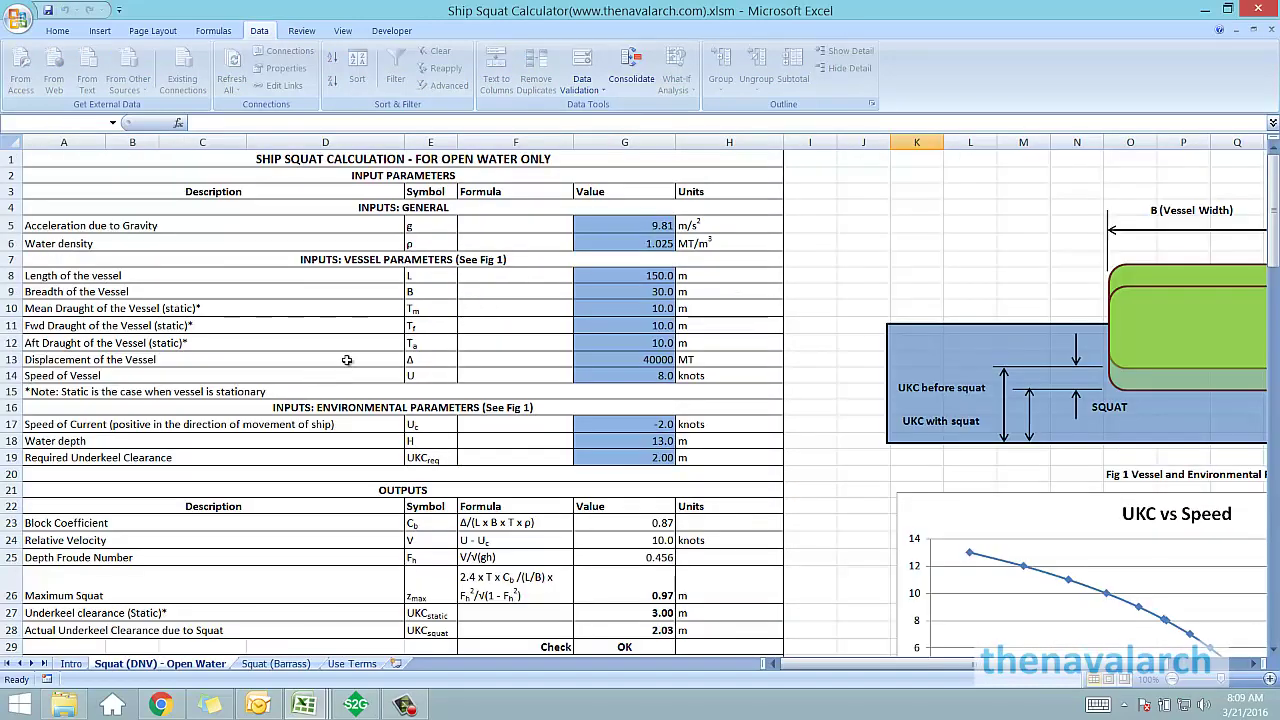
pyautogui.moveTo(358, 209); pyautogui.dragTo(356, 244)
pyautogui.click(279, 290)
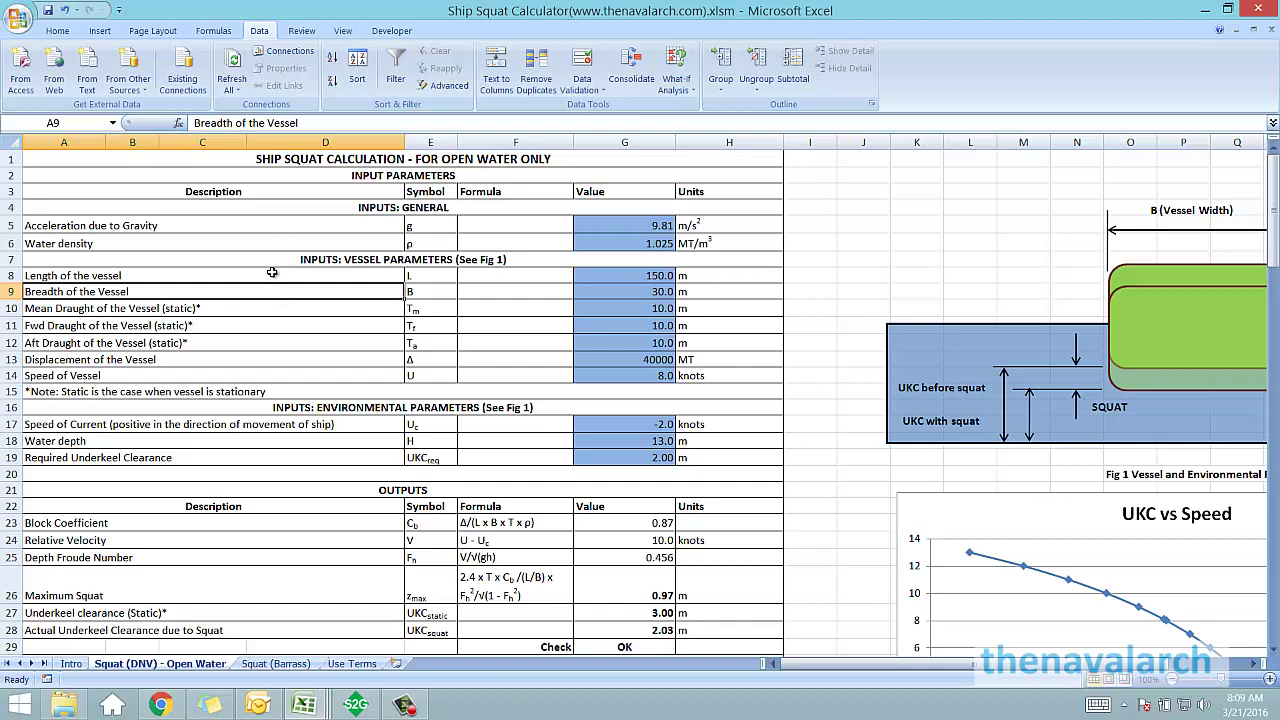
pyautogui.moveTo(280, 262); pyautogui.dragTo(280, 400)
pyautogui.click(161, 392)
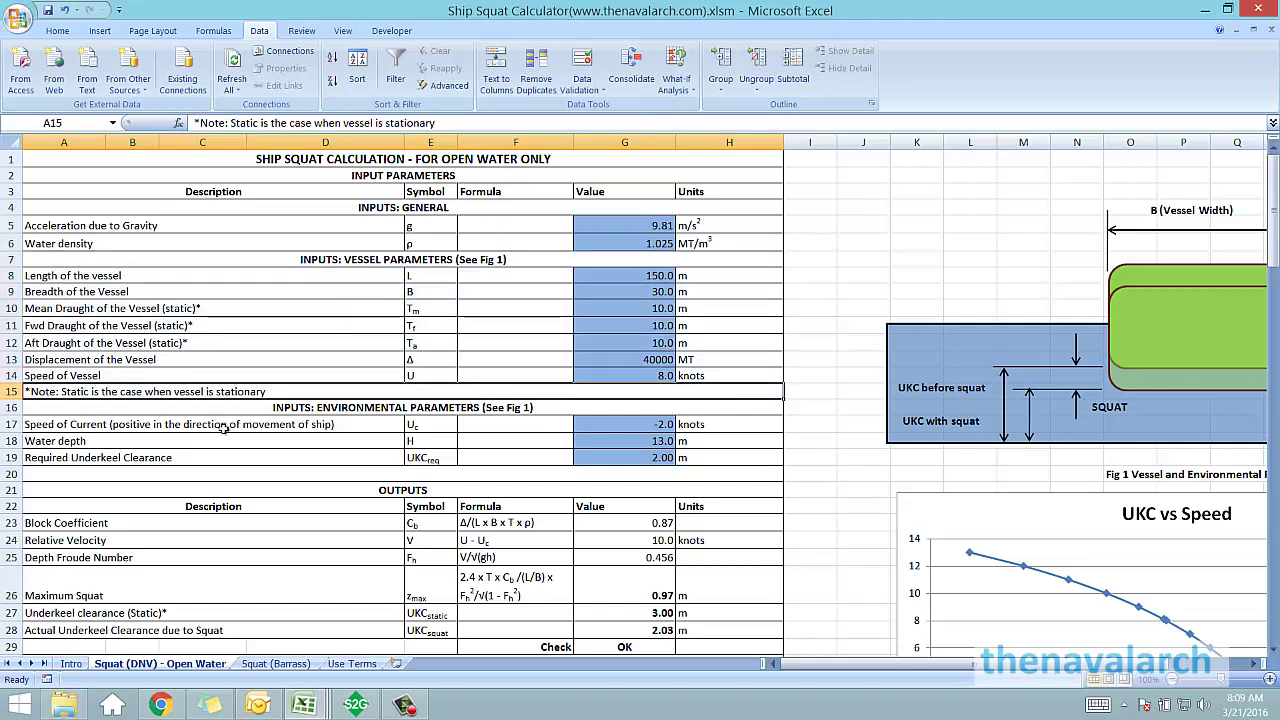
pyautogui.moveTo(273, 413); pyautogui.dragTo(256, 462)
# Step: Examine the block coefficient, relative velocity, depth Froude number and maximum squat in the outputs section
pyautogui.scroll(-1, 316, 492)
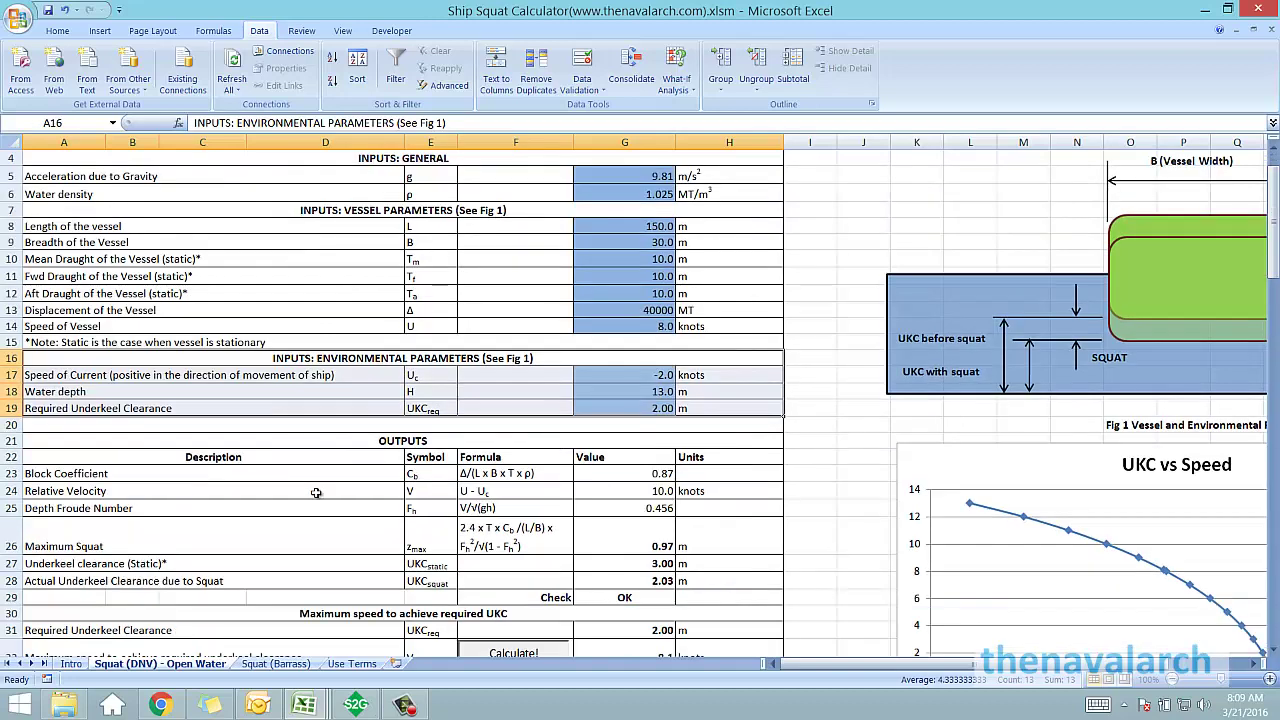
pyautogui.click(289, 443)
pyautogui.scroll(-1, 288, 447)
pyautogui.scroll(-1, 288, 447)
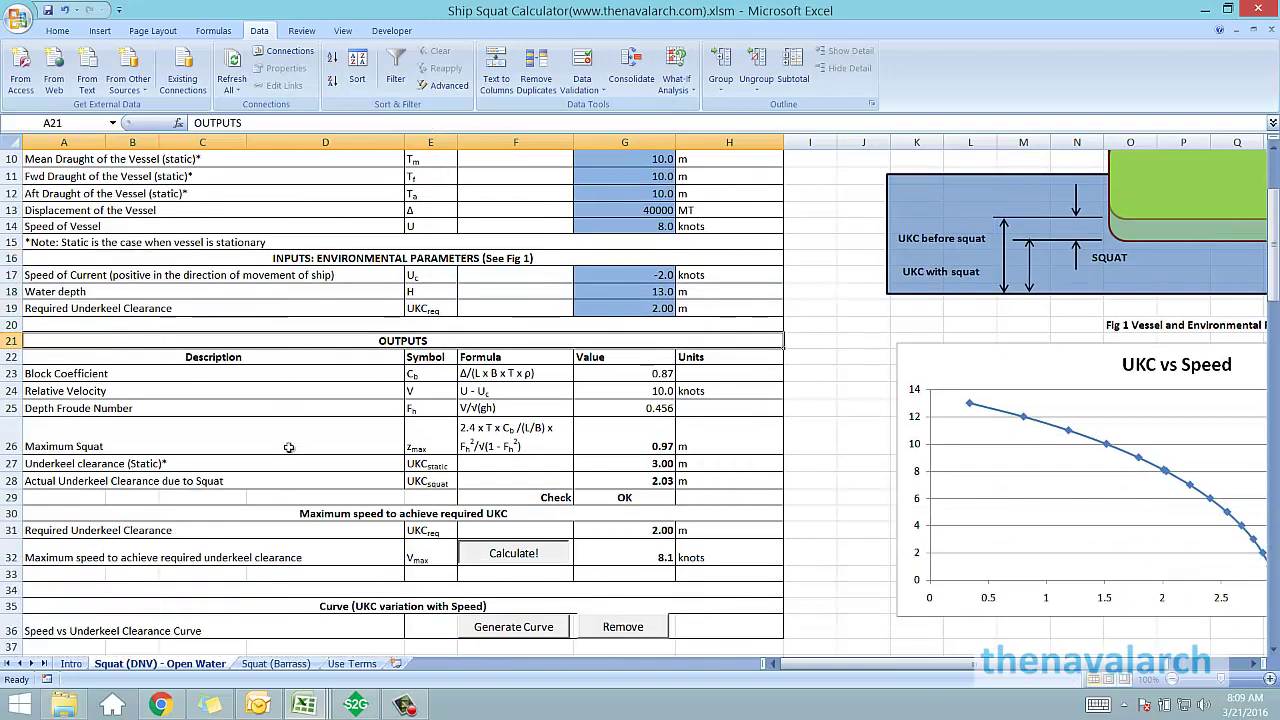
pyautogui.click(398, 412)
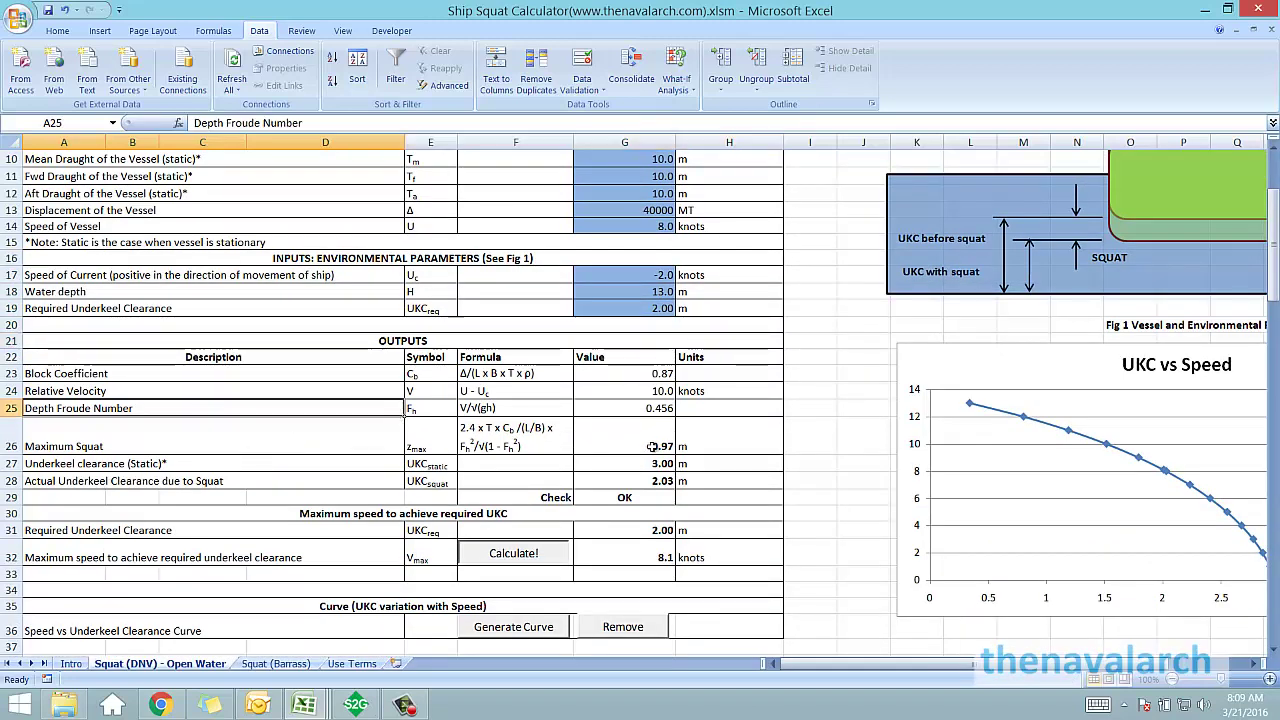
pyautogui.click(653, 447)
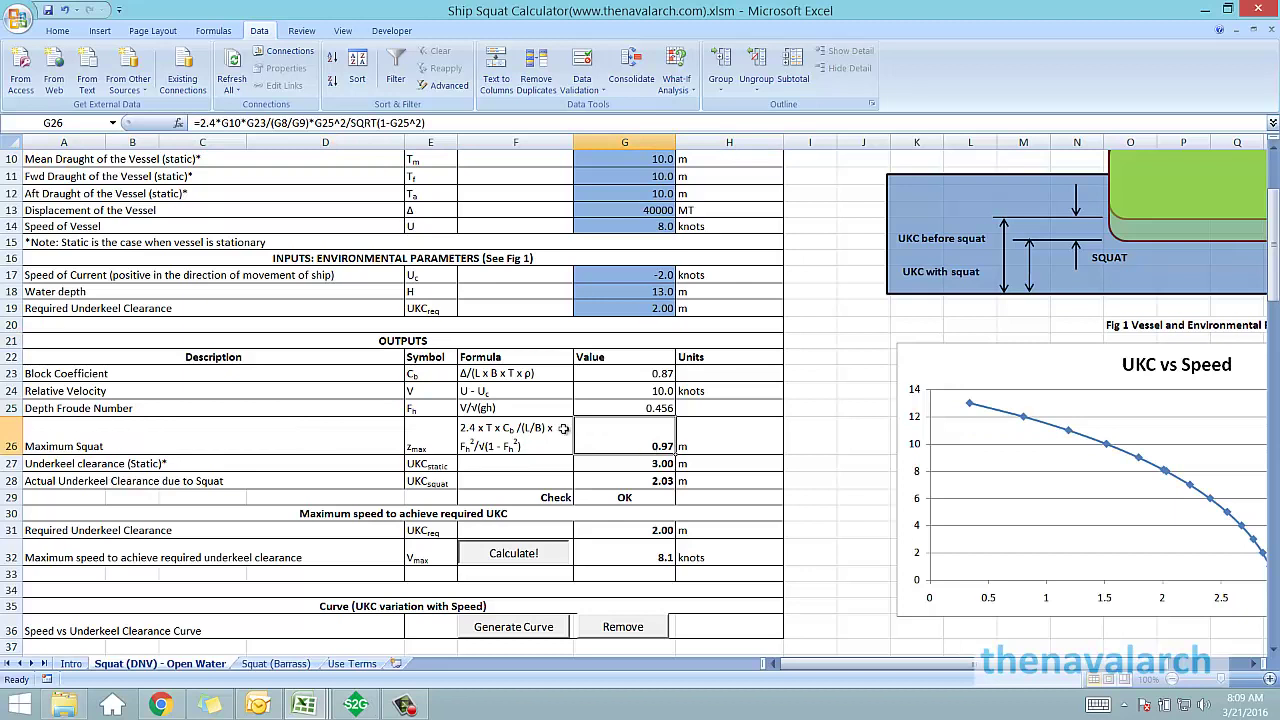
pyautogui.click(132, 437)
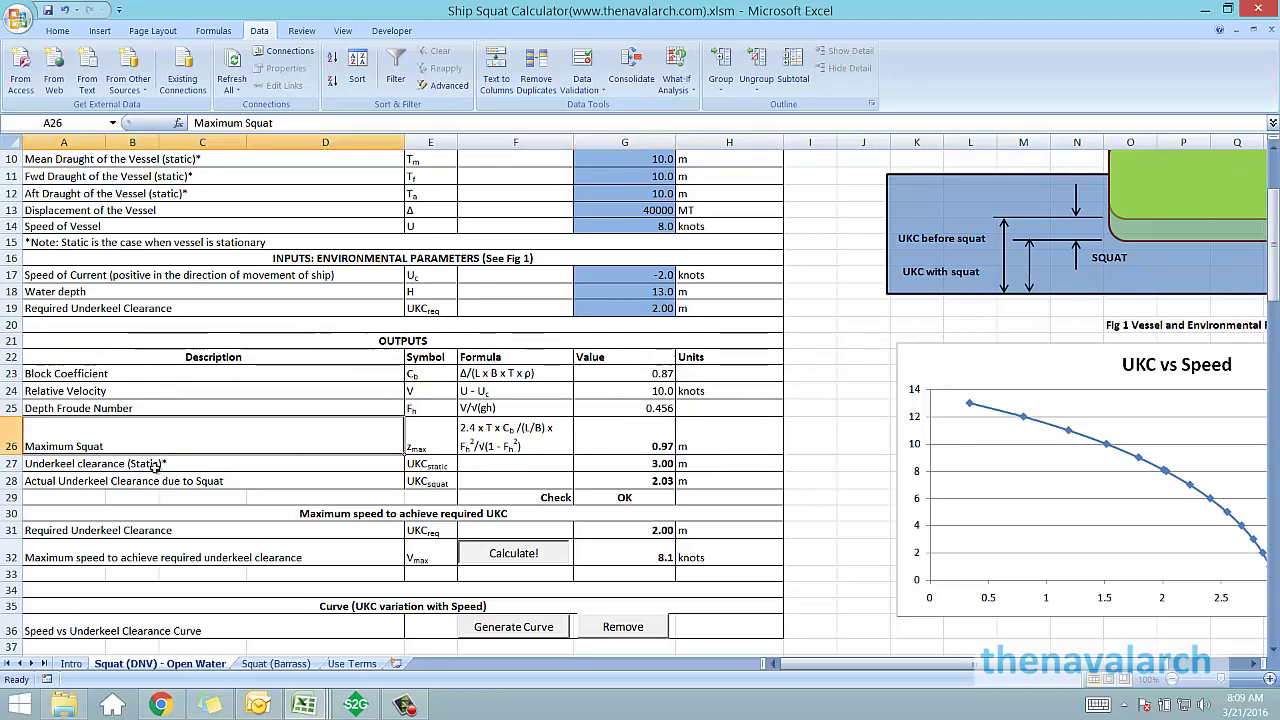
# Step: Compare the static and actual underkeel clearance outputs with the required underkeel clearance
pyautogui.click(165, 466)
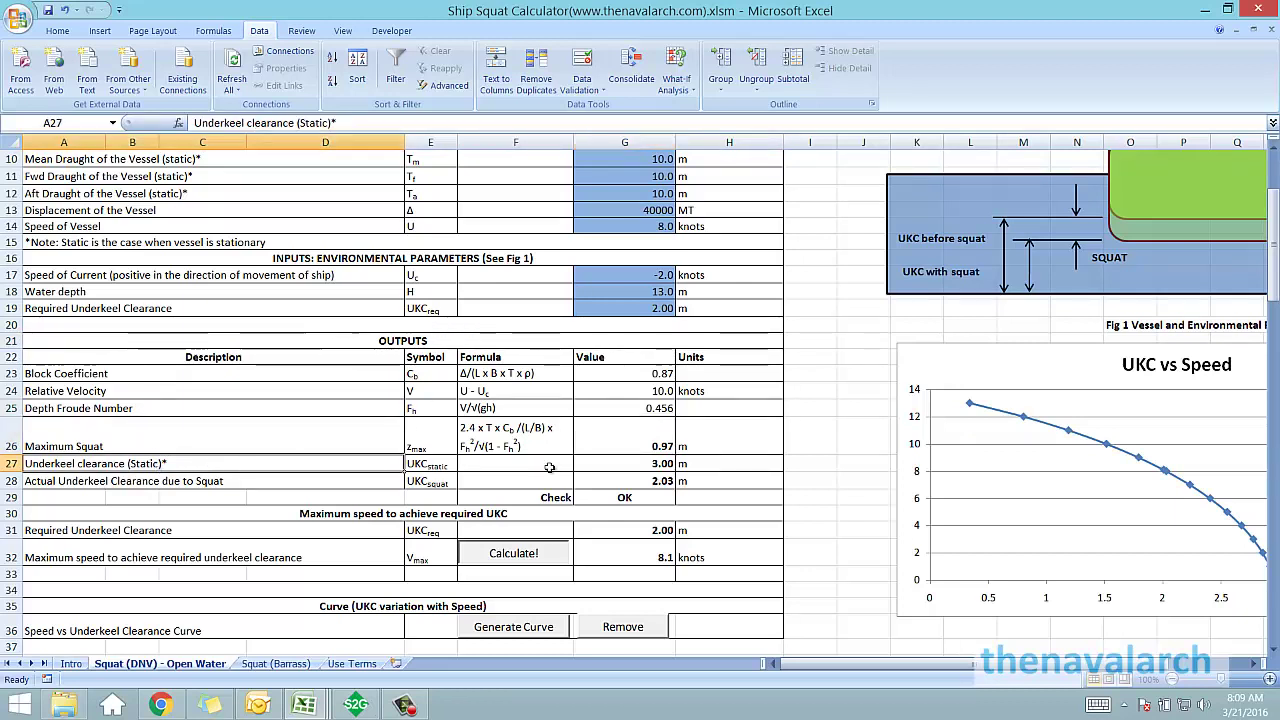
pyautogui.click(545, 481)
pyautogui.click(630, 480)
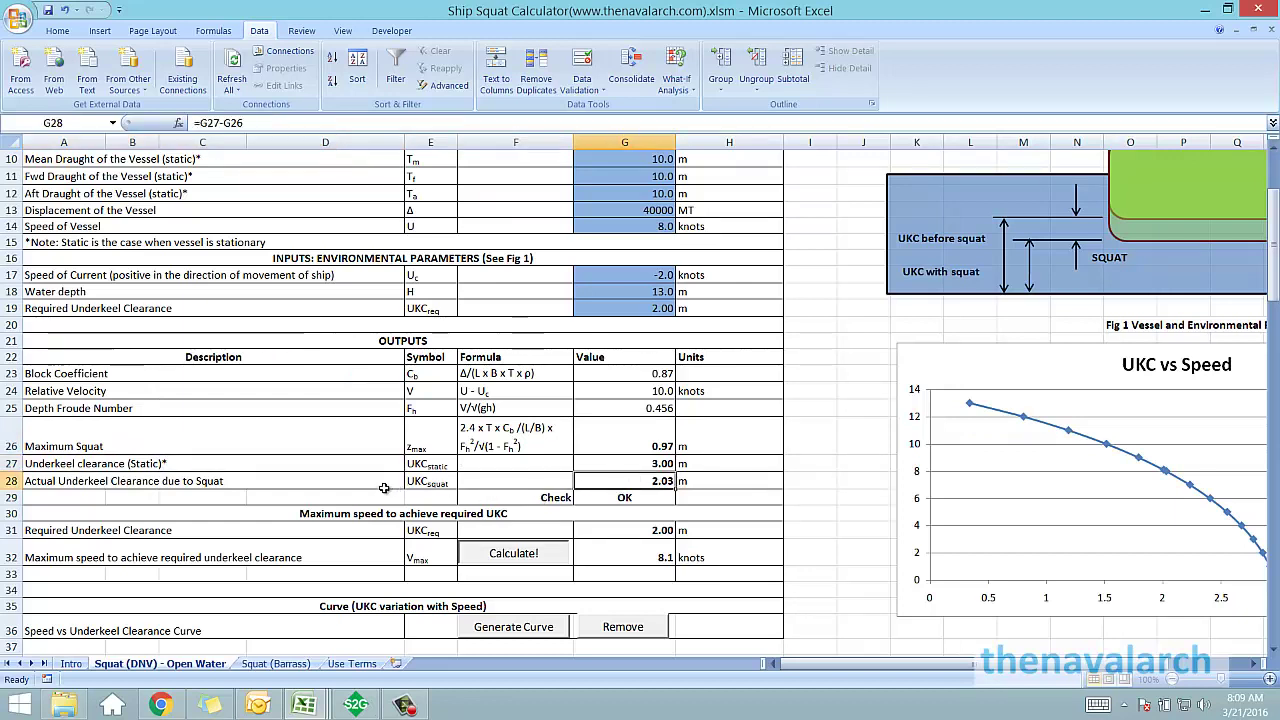
pyautogui.click(215, 530)
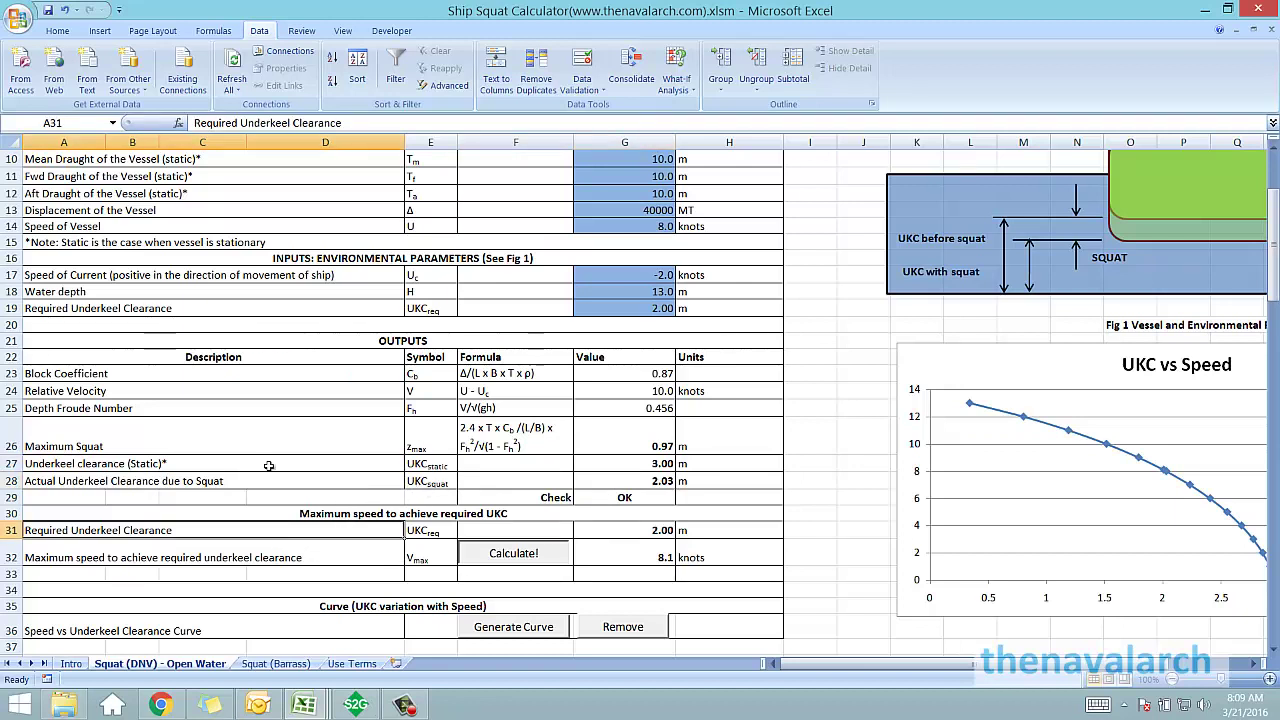
pyautogui.click(222, 460)
pyautogui.click(661, 465)
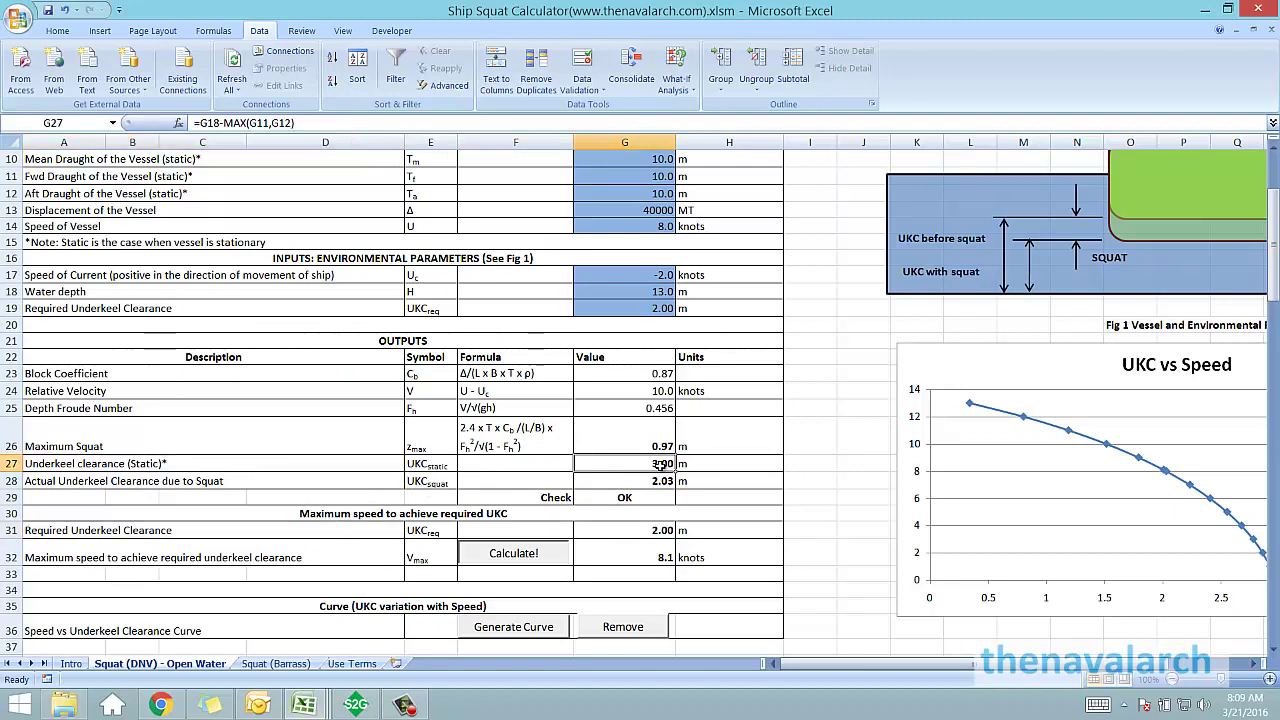
pyautogui.click(650, 483)
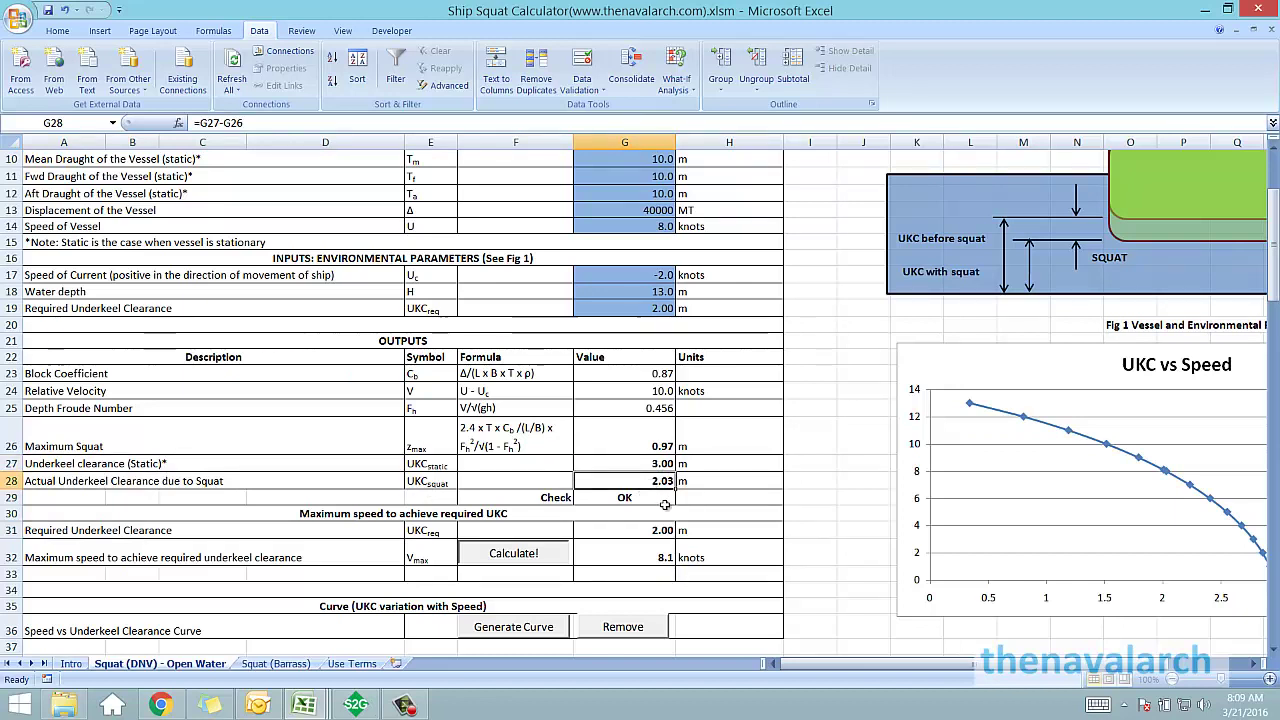
# Step: Calculate the maximum speed that achieves the currently required underkeel clearance
pyautogui.click(244, 553)
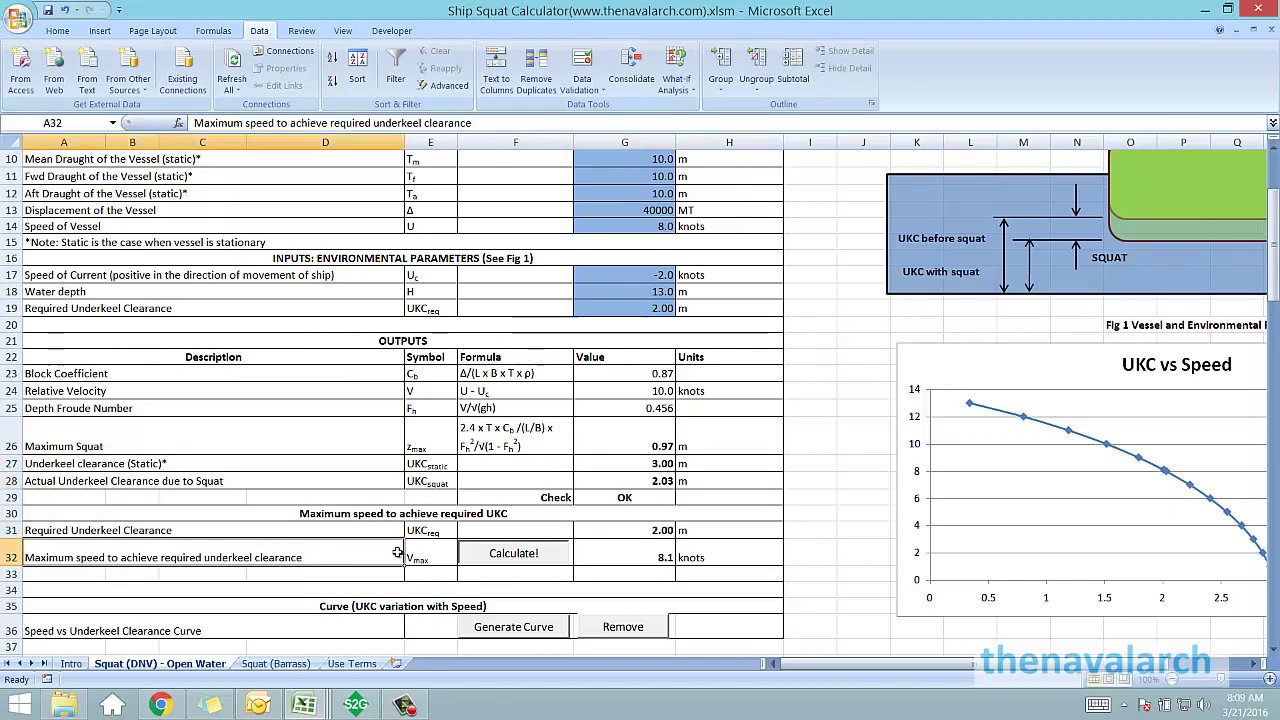
pyautogui.click(638, 545)
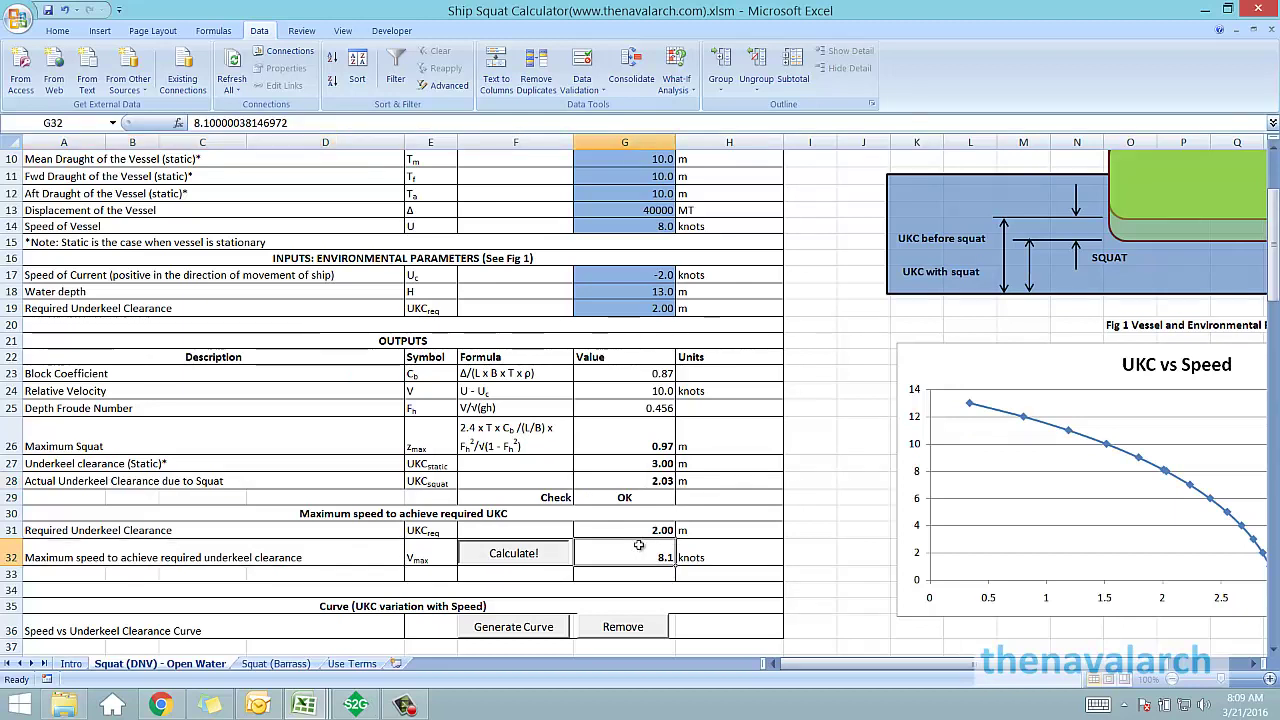
pyautogui.click(503, 560)
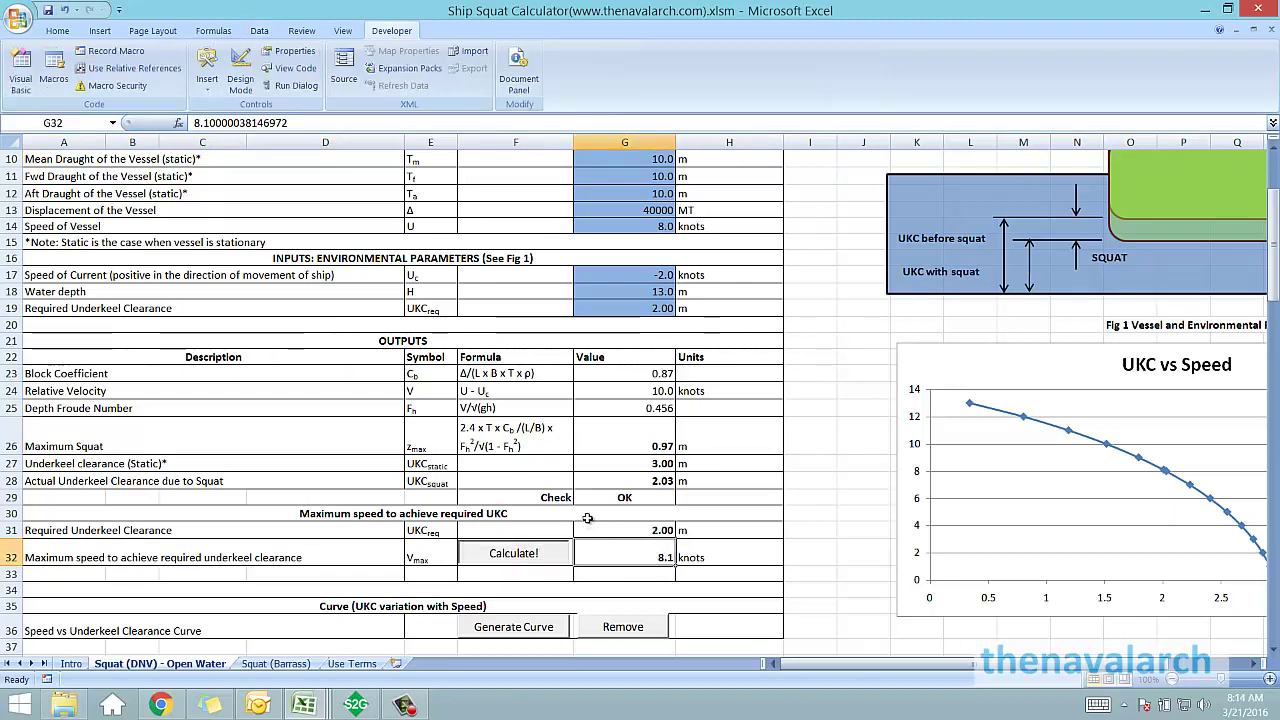
# Step: Set the required underkeel clearance to 1.5 m and recalculate the maximum speed
pyautogui.click(631, 306)
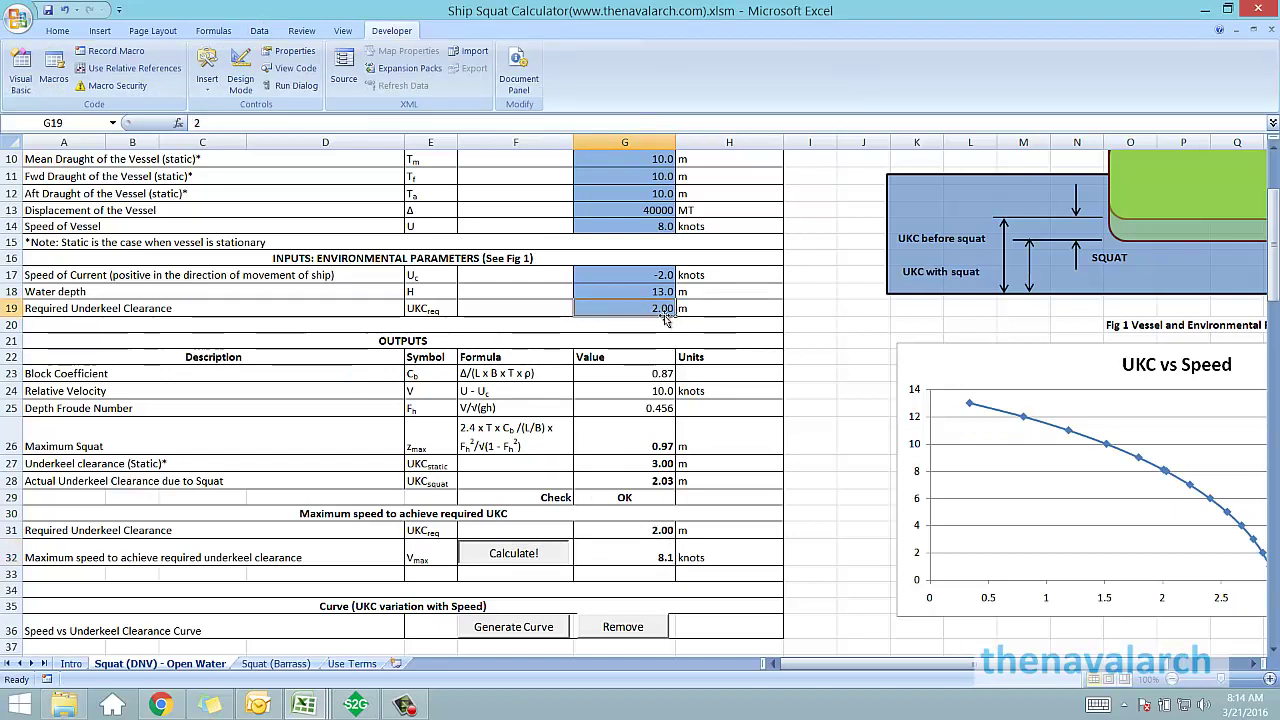
pyautogui.write('1.5')
pyautogui.press('Return')
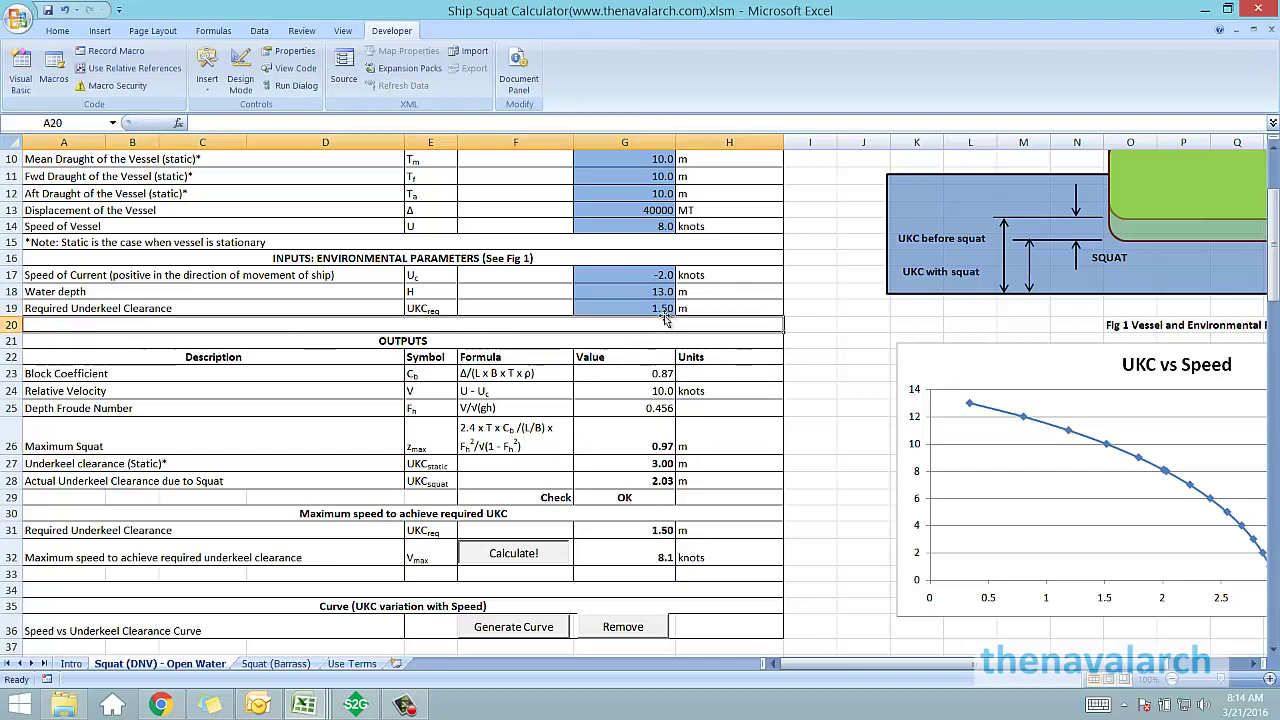
pyautogui.click(507, 560)
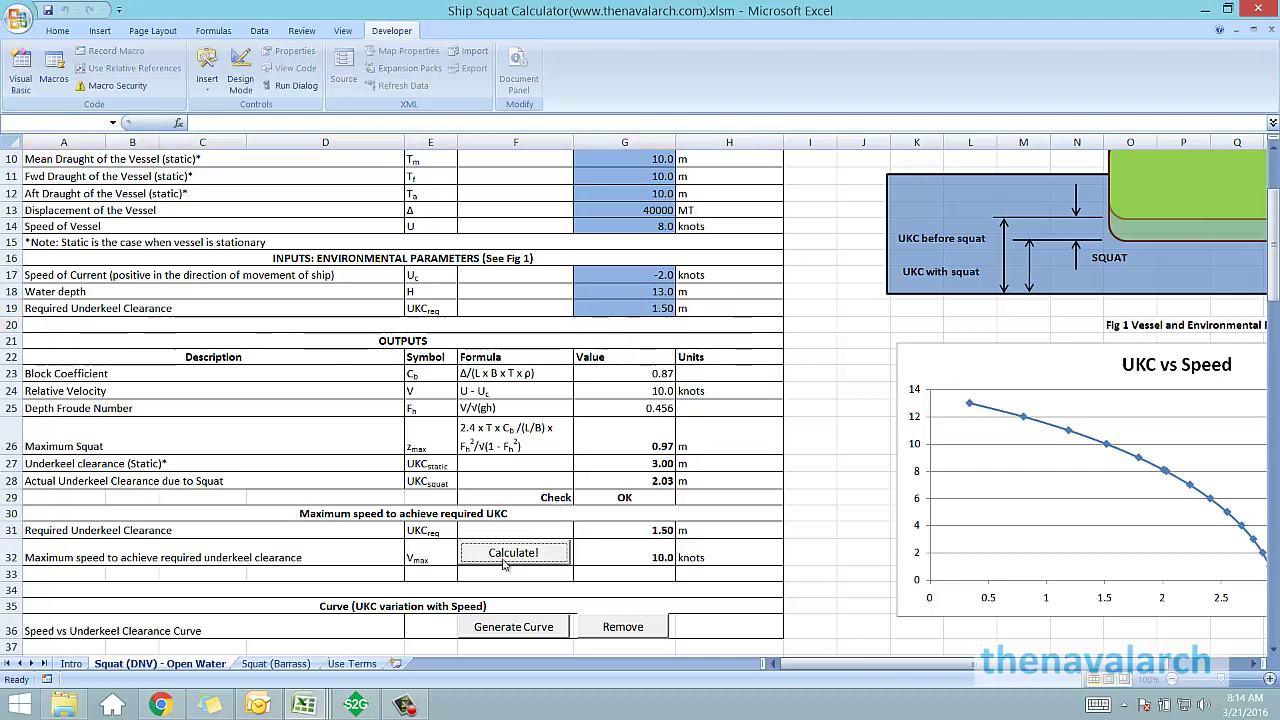
pyautogui.click(628, 552)
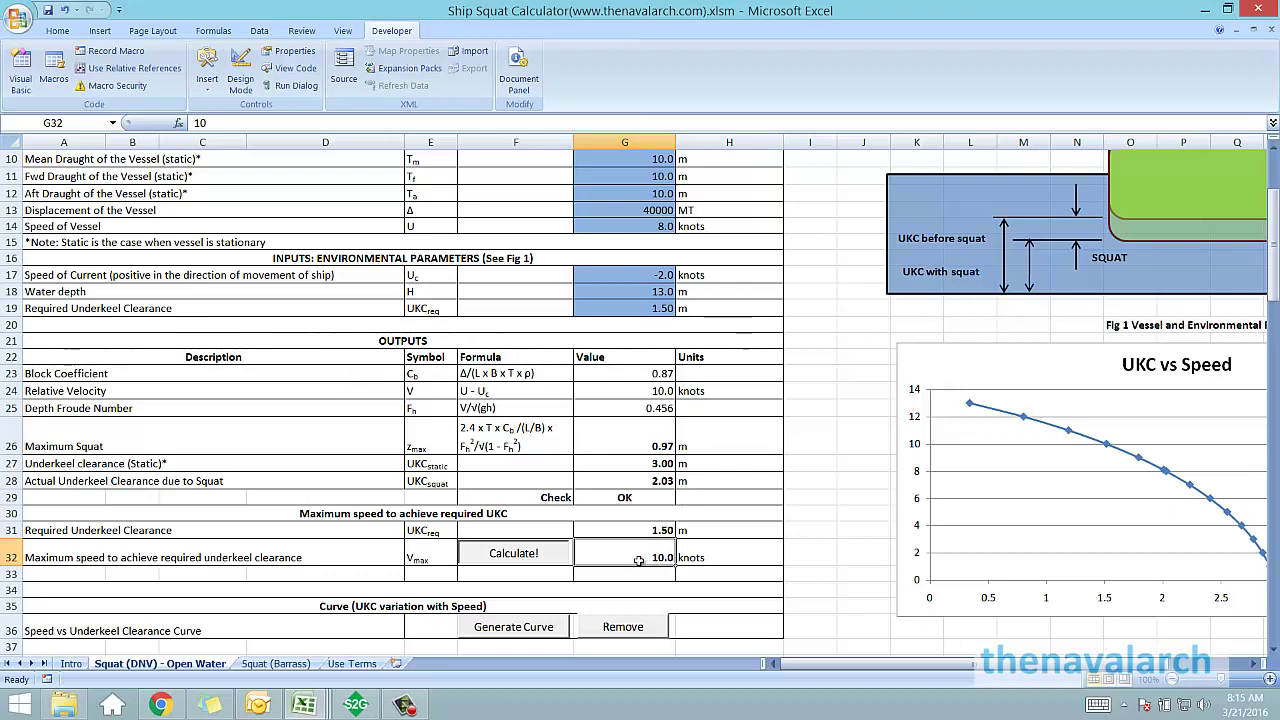
# Step: Set the required underkeel clearance to 2.5 m and recalculate the maximum speed
pyautogui.click(628, 308)
pyautogui.write('2.5')
pyautogui.press('Return')
pyautogui.click(522, 555)
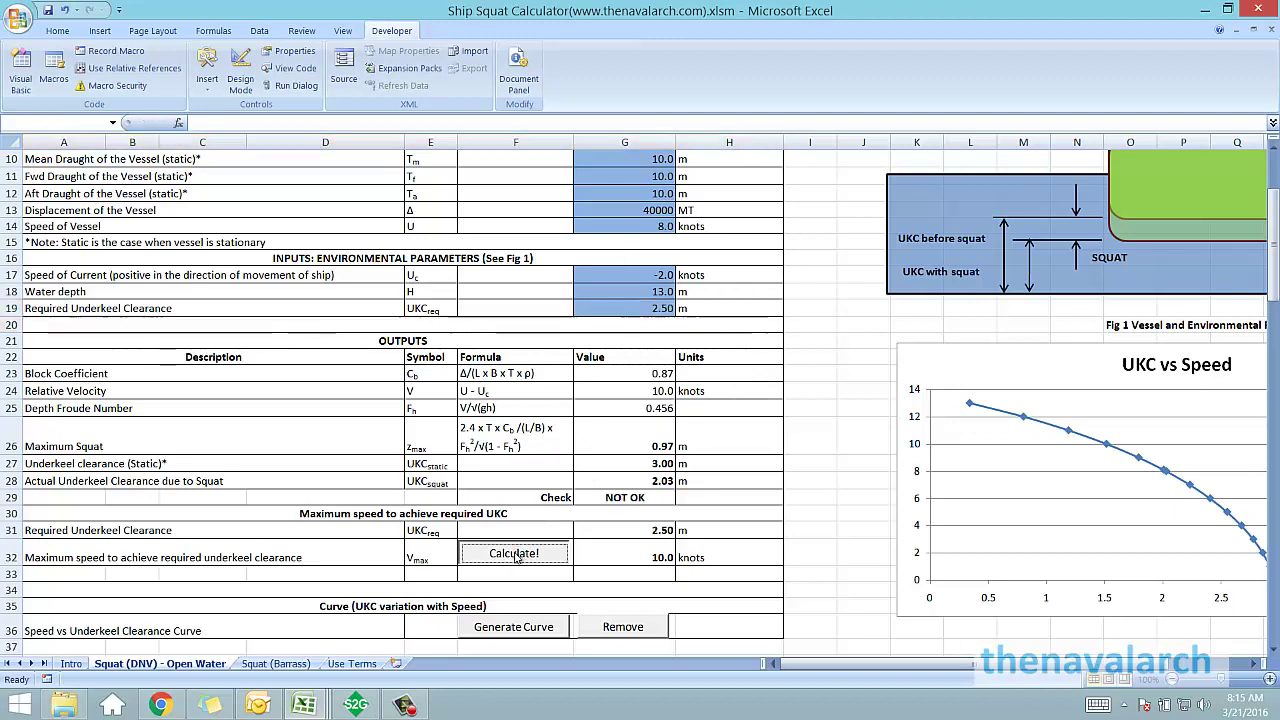
pyautogui.click(646, 552)
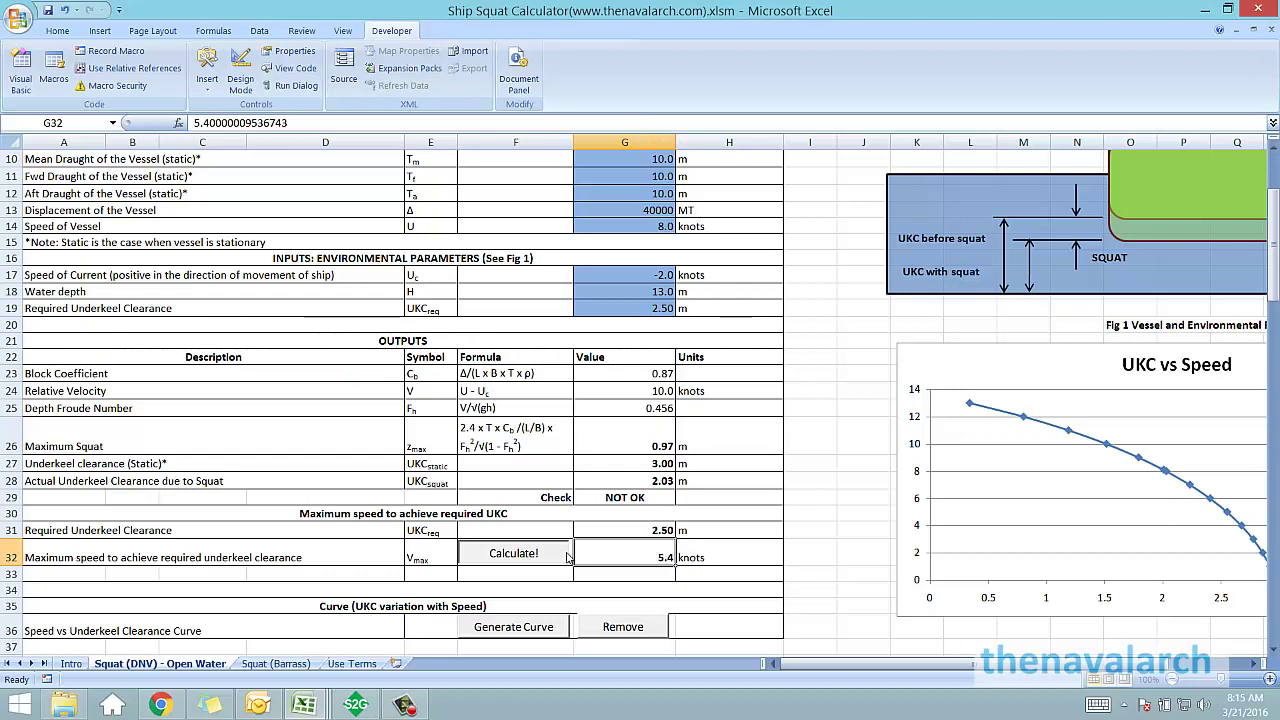
# Step: Generate the speed vs underkeel clearance curve for the current inputs, and remove the chart from the sheet
pyautogui.scroll(-2, 550, 556)
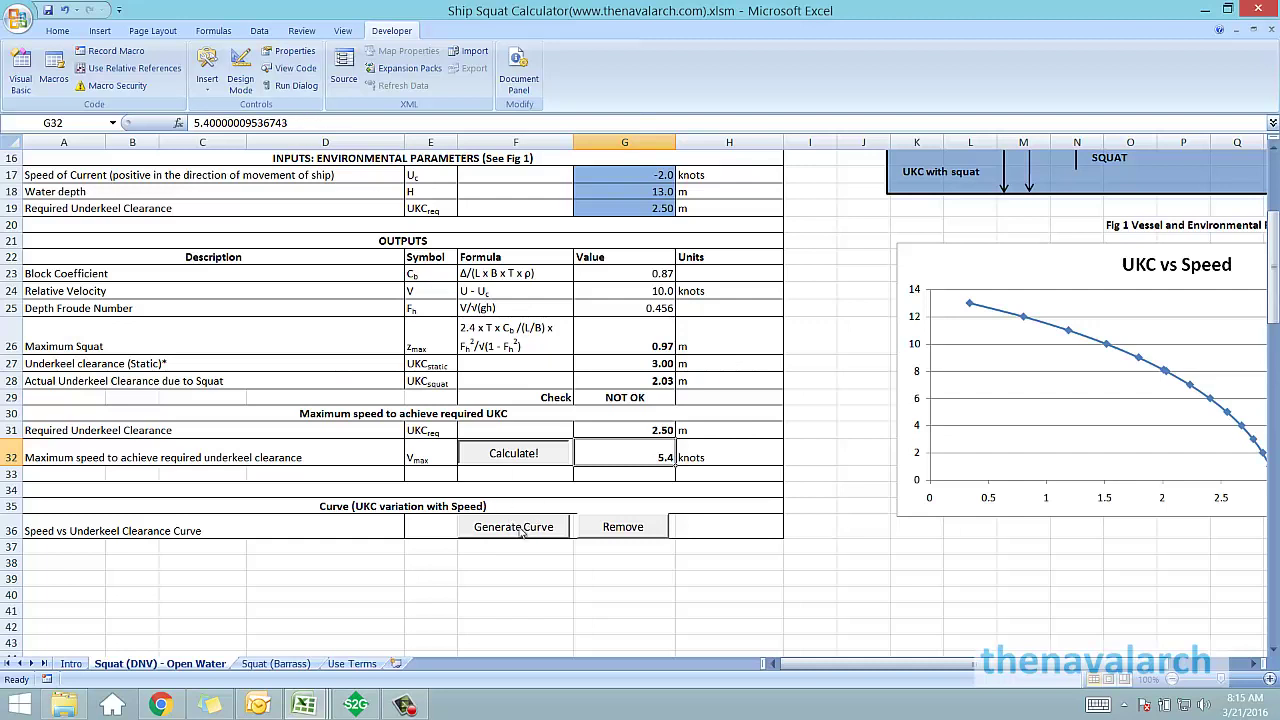
pyautogui.moveTo(904, 666); pyautogui.dragTo(940, 661)
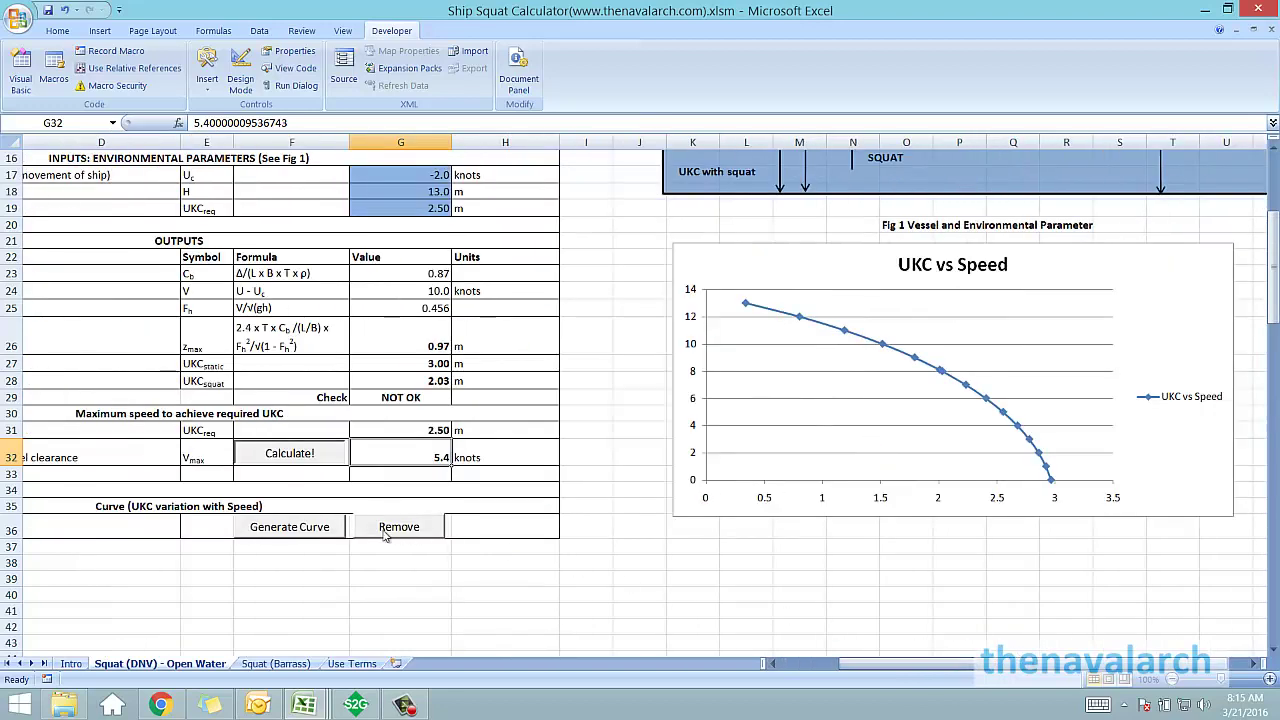
pyautogui.click(295, 530)
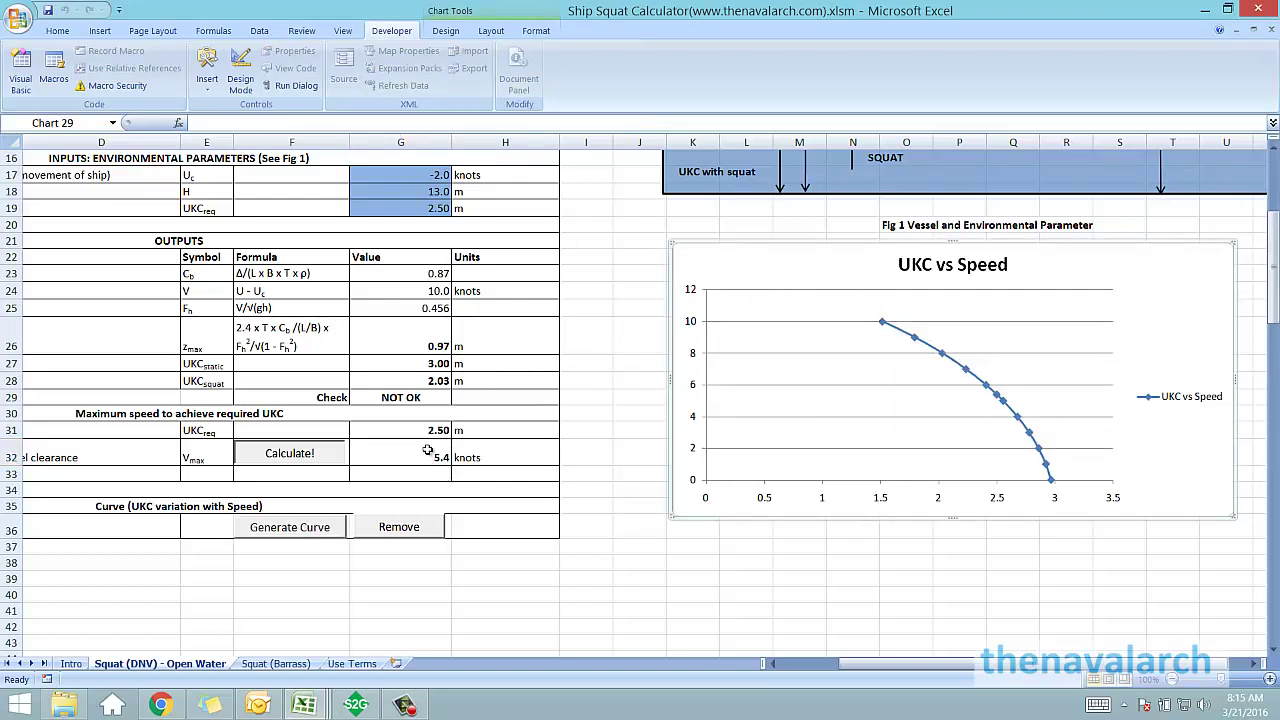
pyautogui.click(399, 529)
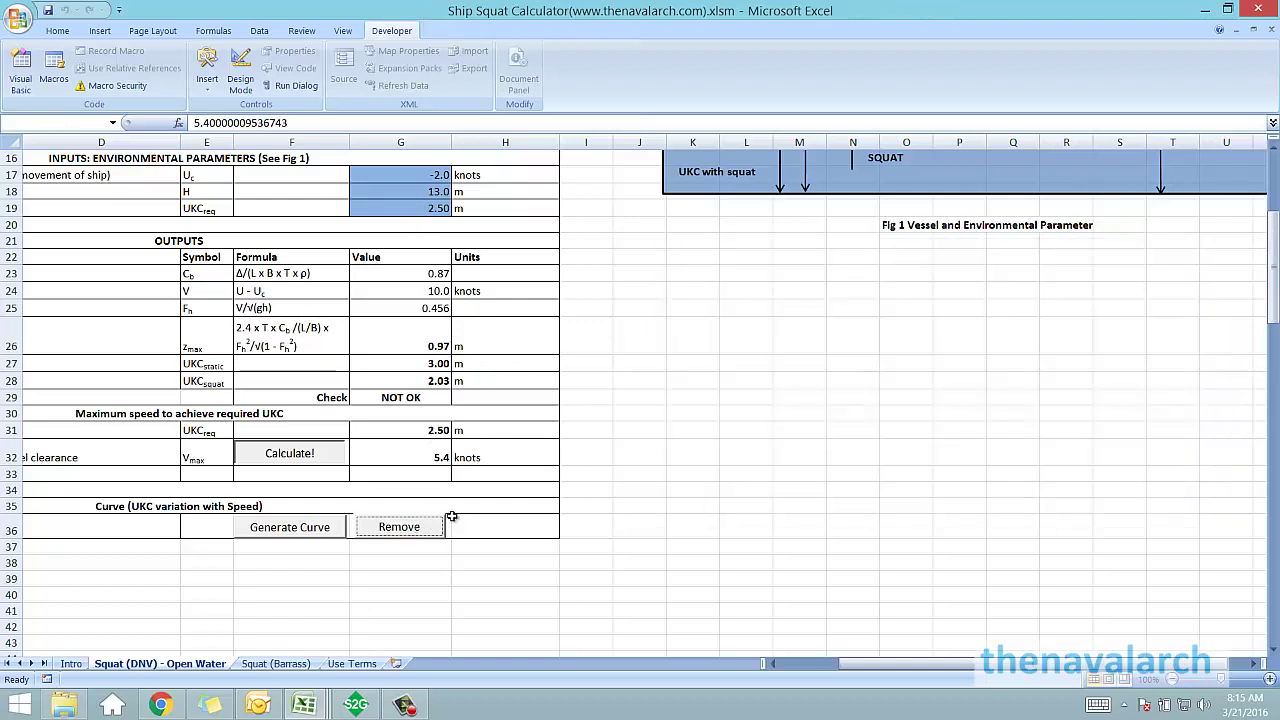
# Step: Generate the speed vs underkeel clearance curve again on the DNV sheet, and open the Squat (Barrass) sheet to review its layout
pyautogui.click(296, 529)
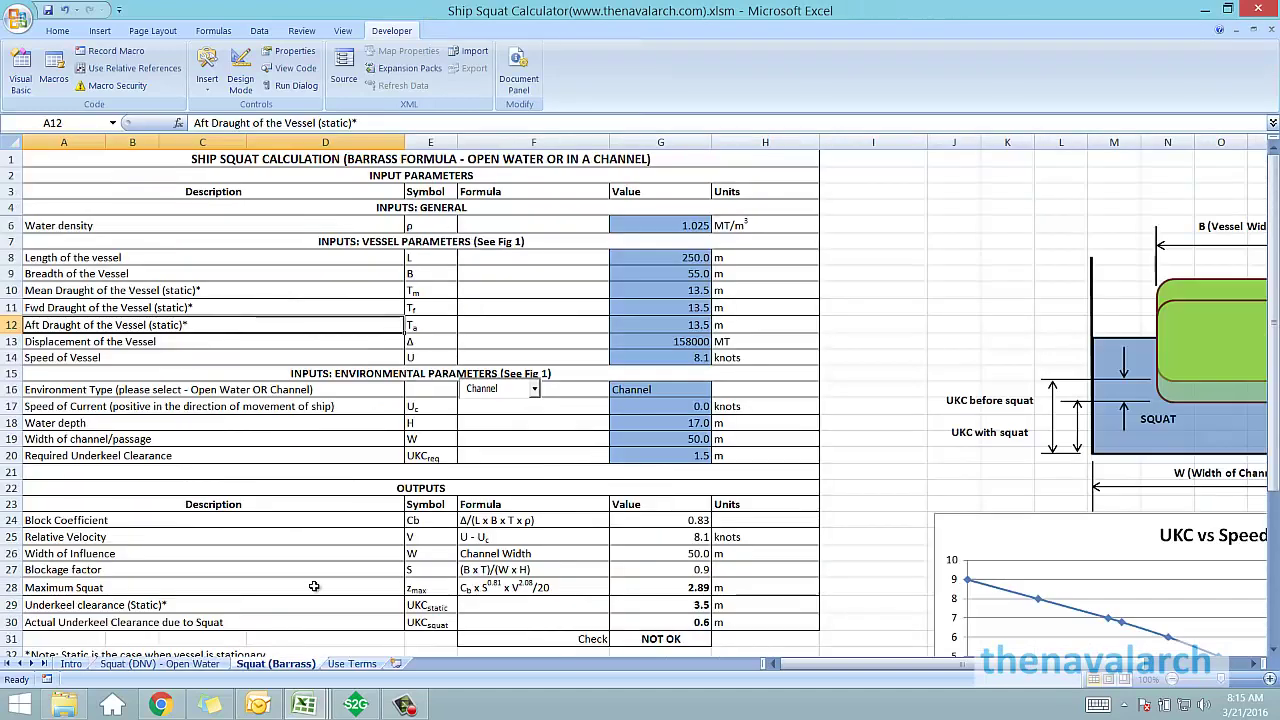
pyautogui.click(290, 663)
pyautogui.scroll(-2, 519, 530)
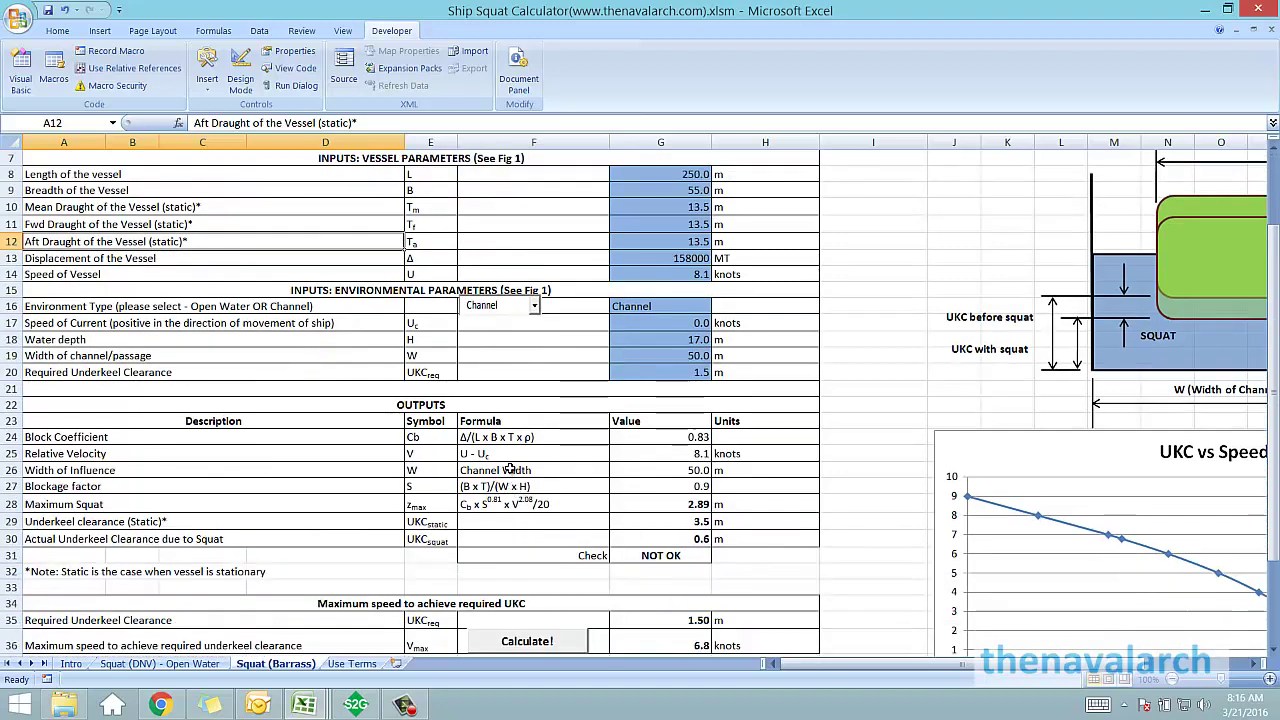
pyautogui.scroll(2, 507, 466)
# Step: Switch the Barrass environment type to Open Water, and set it back to Channel
pyautogui.click(535, 391)
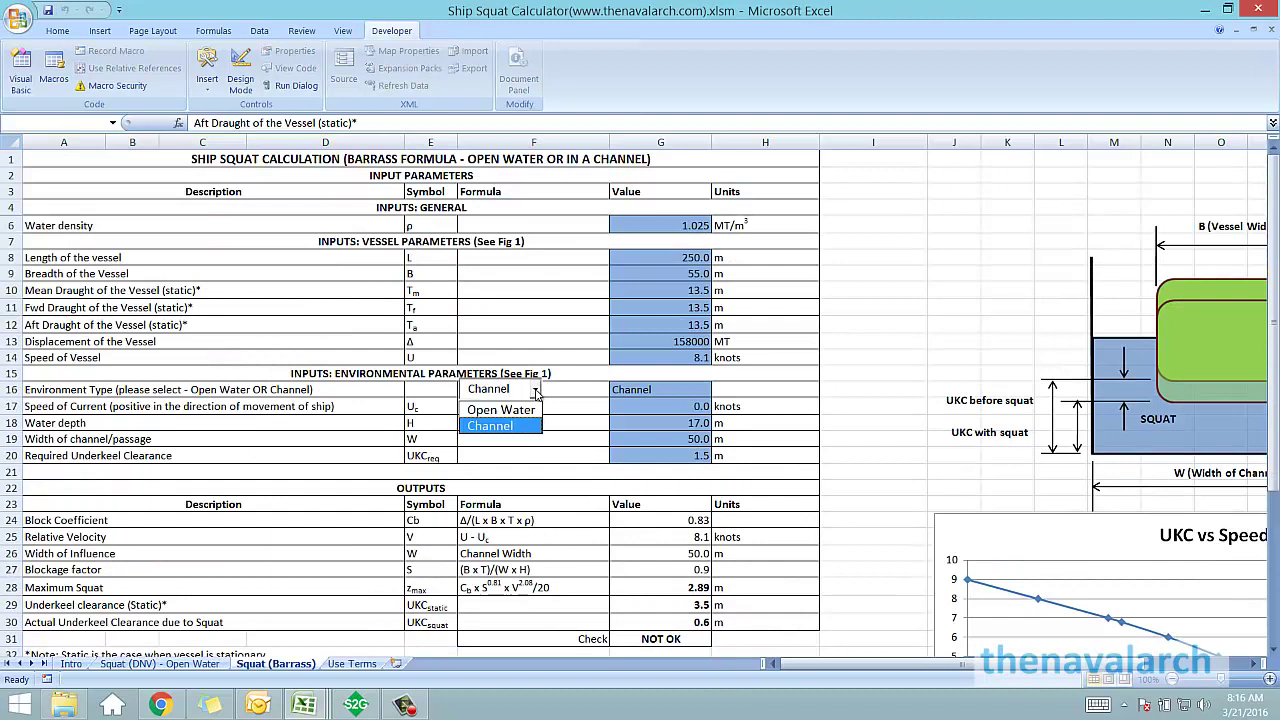
pyautogui.click(535, 392)
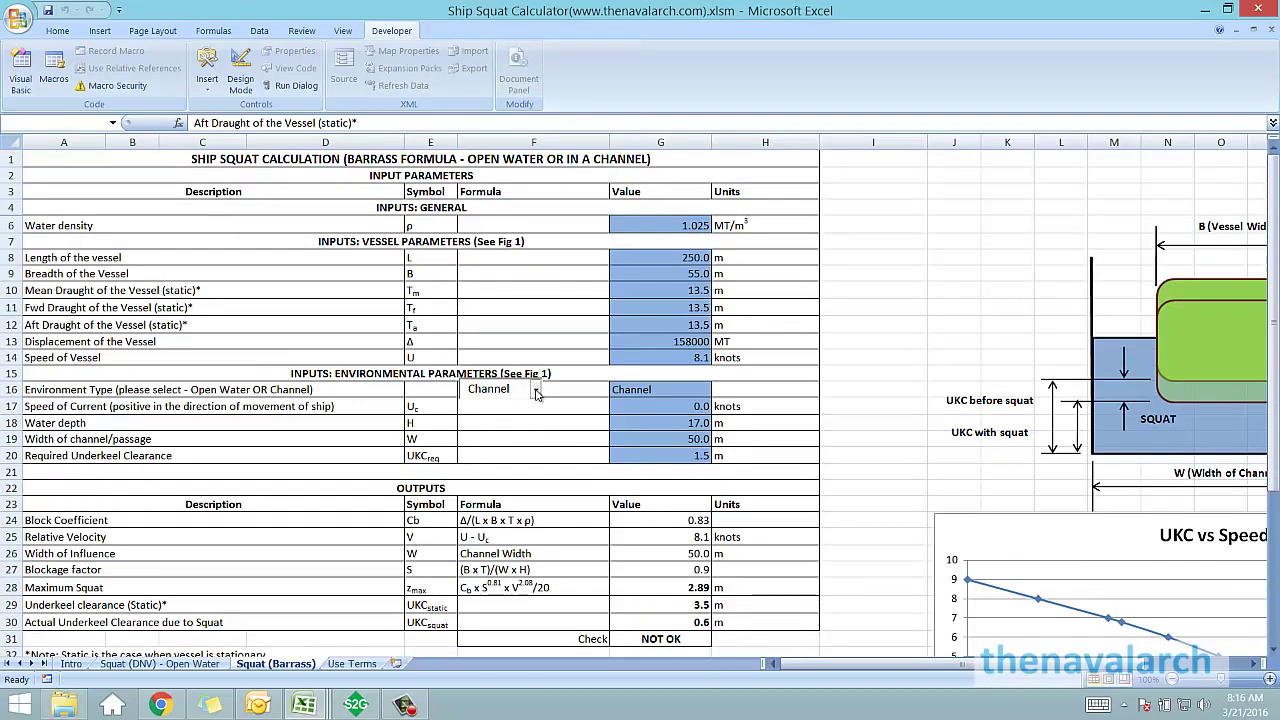
pyautogui.click(535, 392)
pyautogui.click(535, 392)
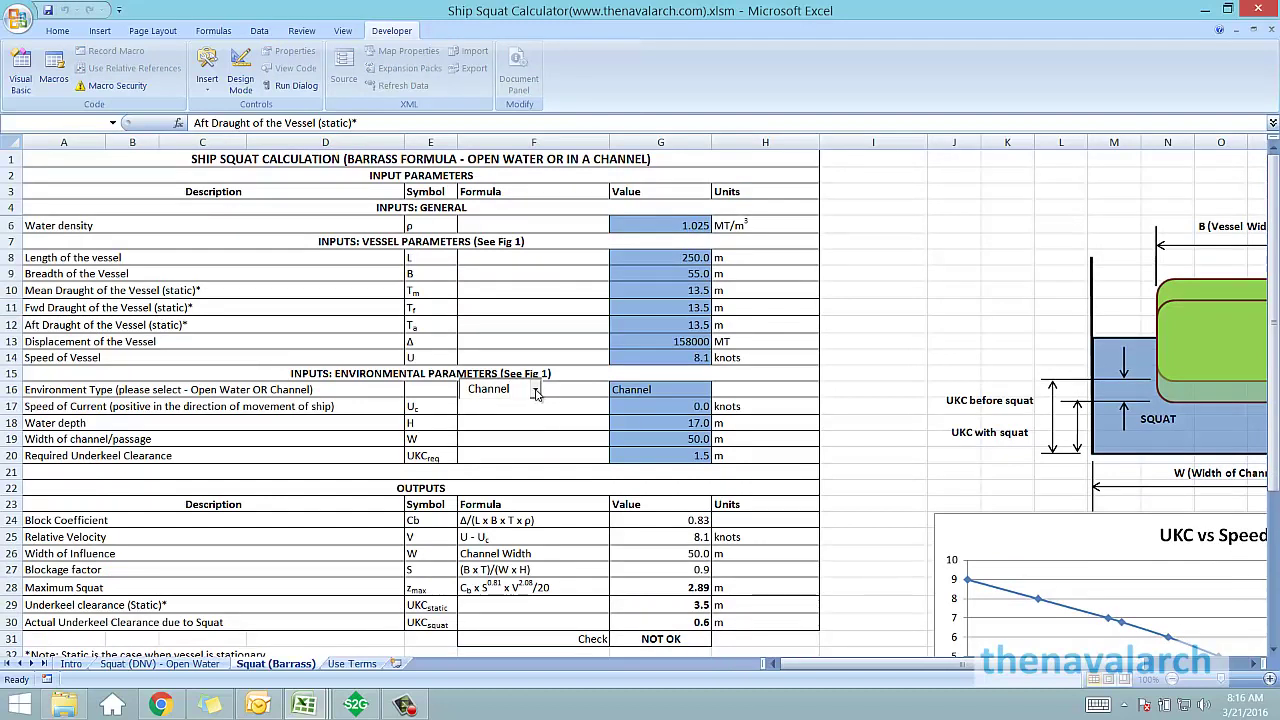
pyautogui.click(665, 405)
pyautogui.click(619, 451)
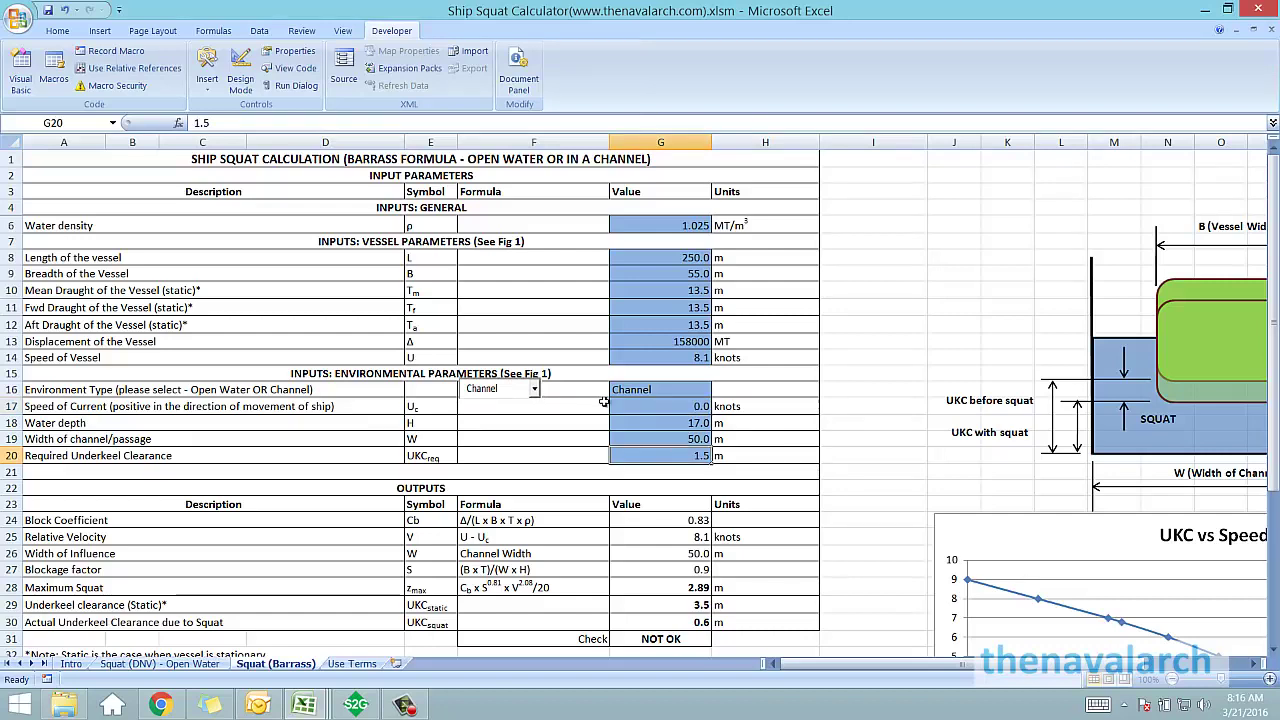
pyautogui.click(536, 393)
pyautogui.click(503, 410)
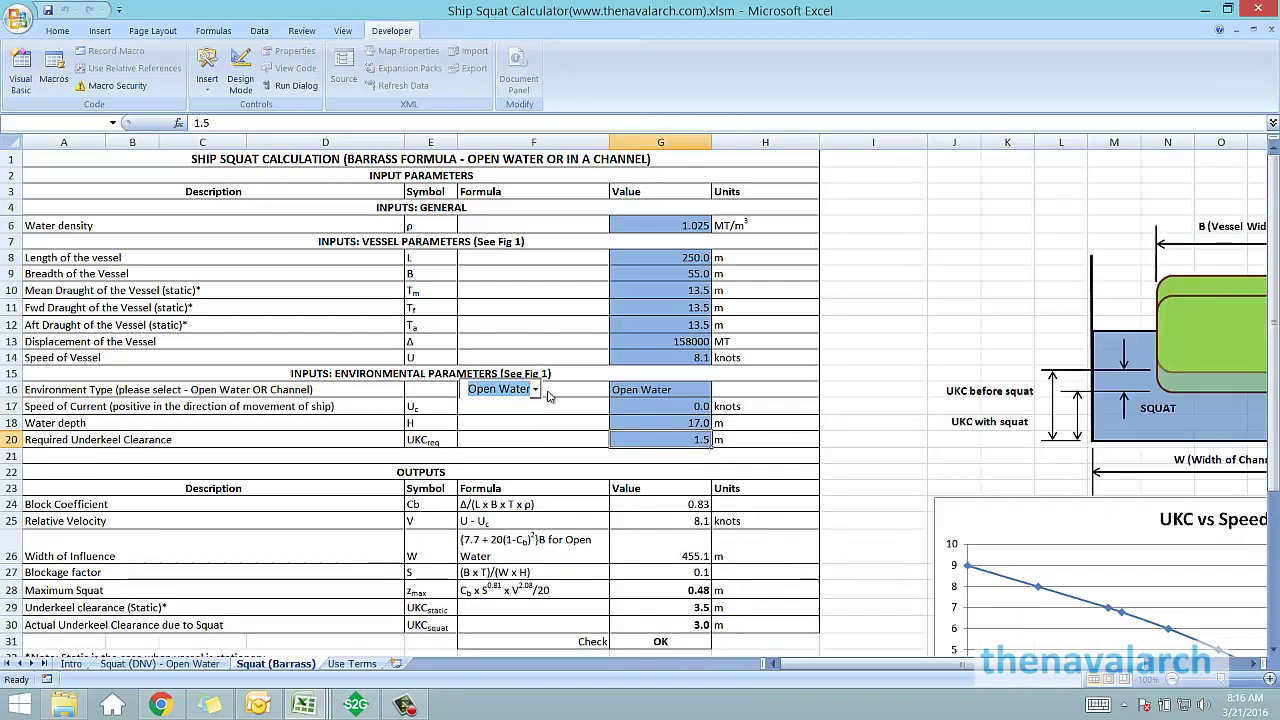
pyautogui.click(535, 390)
pyautogui.click(505, 426)
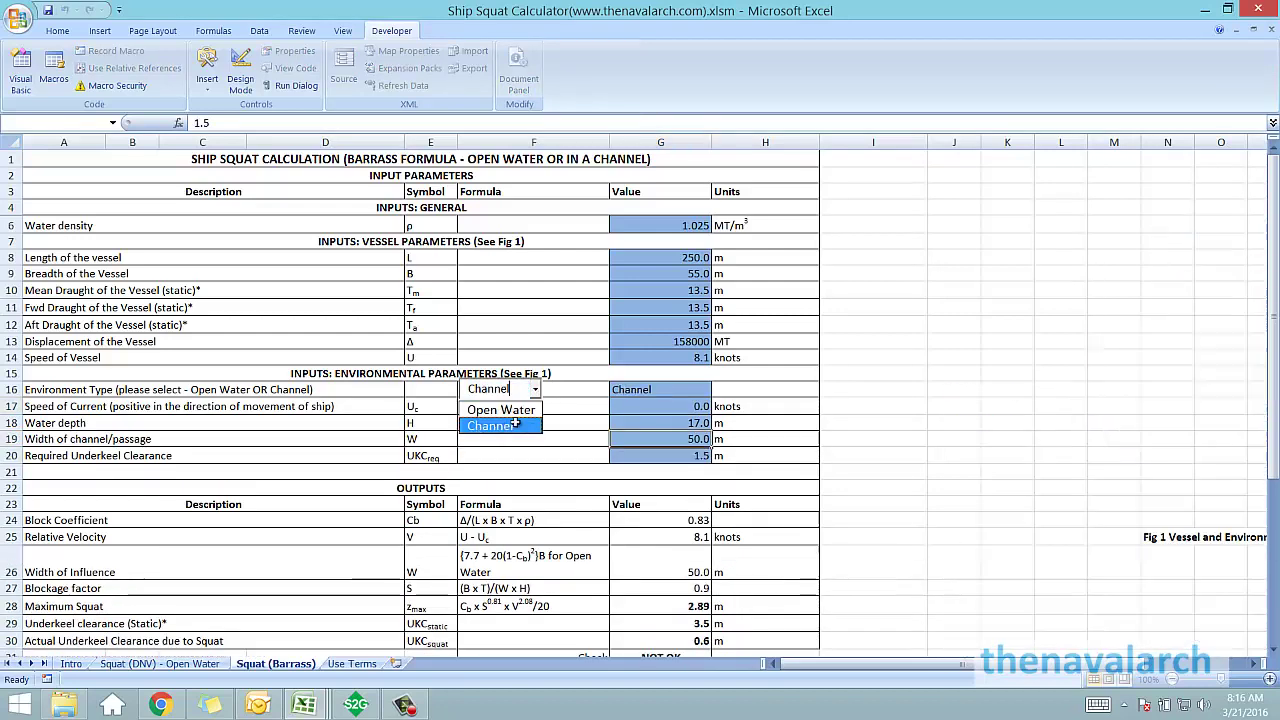
# Step: Review the channel width, the calculated squat outputs and the required underkeel clearance on the Barrass sheet
pyautogui.click(676, 440)
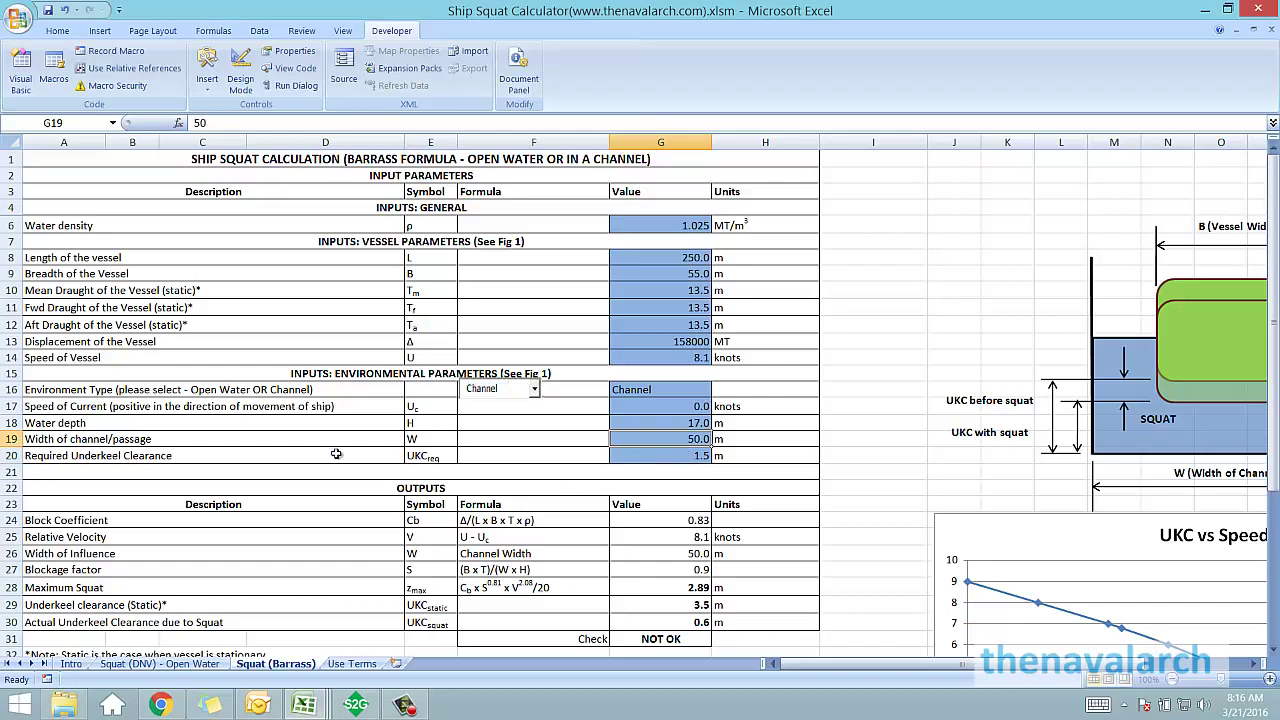
pyautogui.click(604, 489)
pyautogui.scroll(-3, 560, 472)
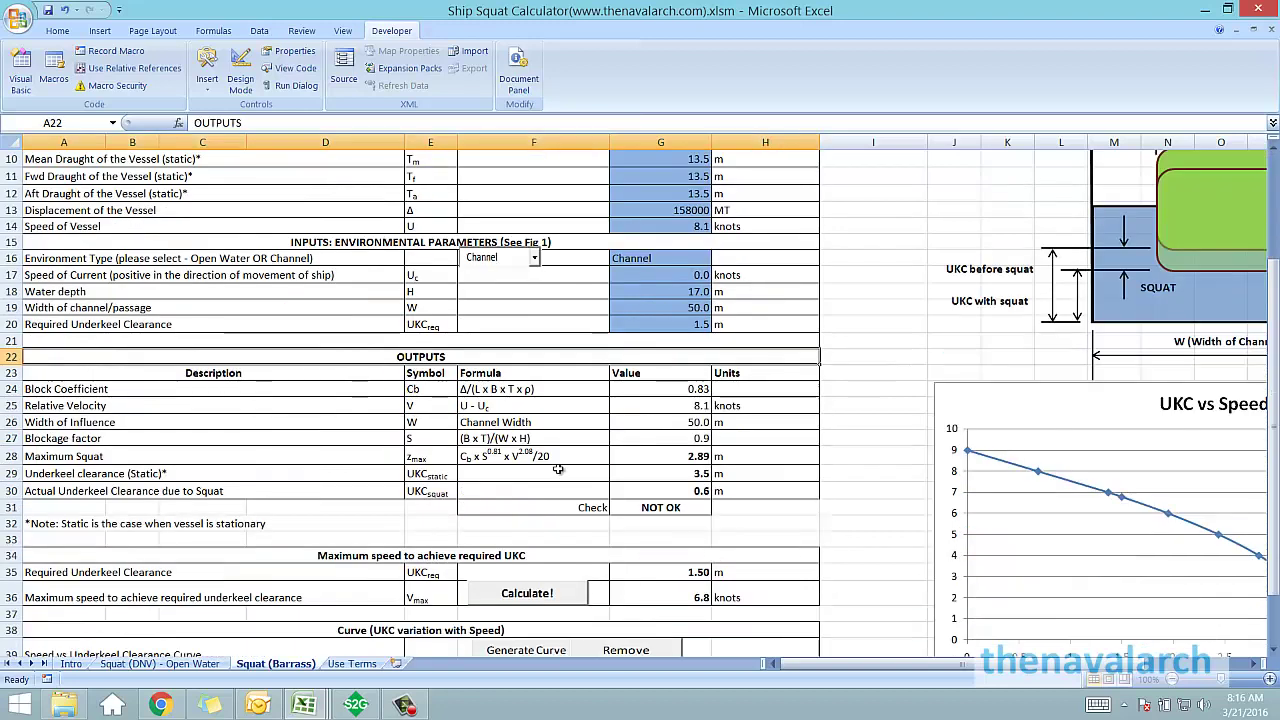
pyautogui.click(673, 323)
pyautogui.scroll(-1, 667, 401)
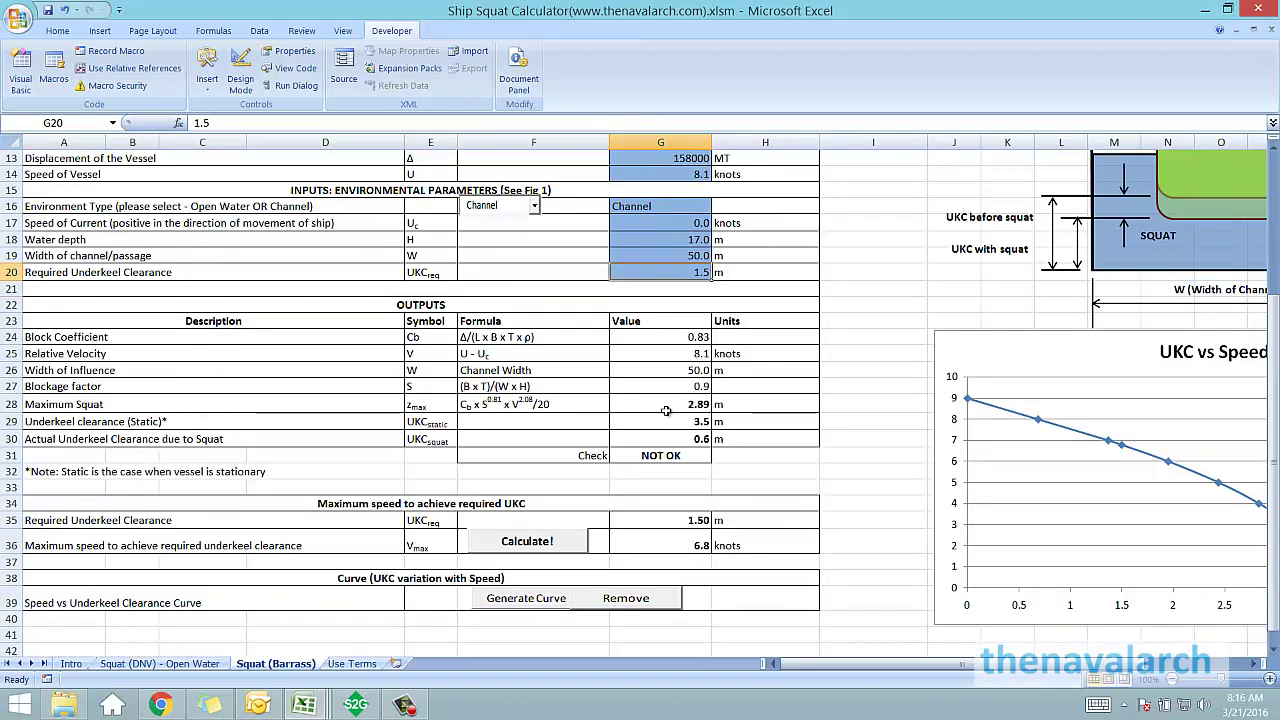
pyautogui.click(355, 705)
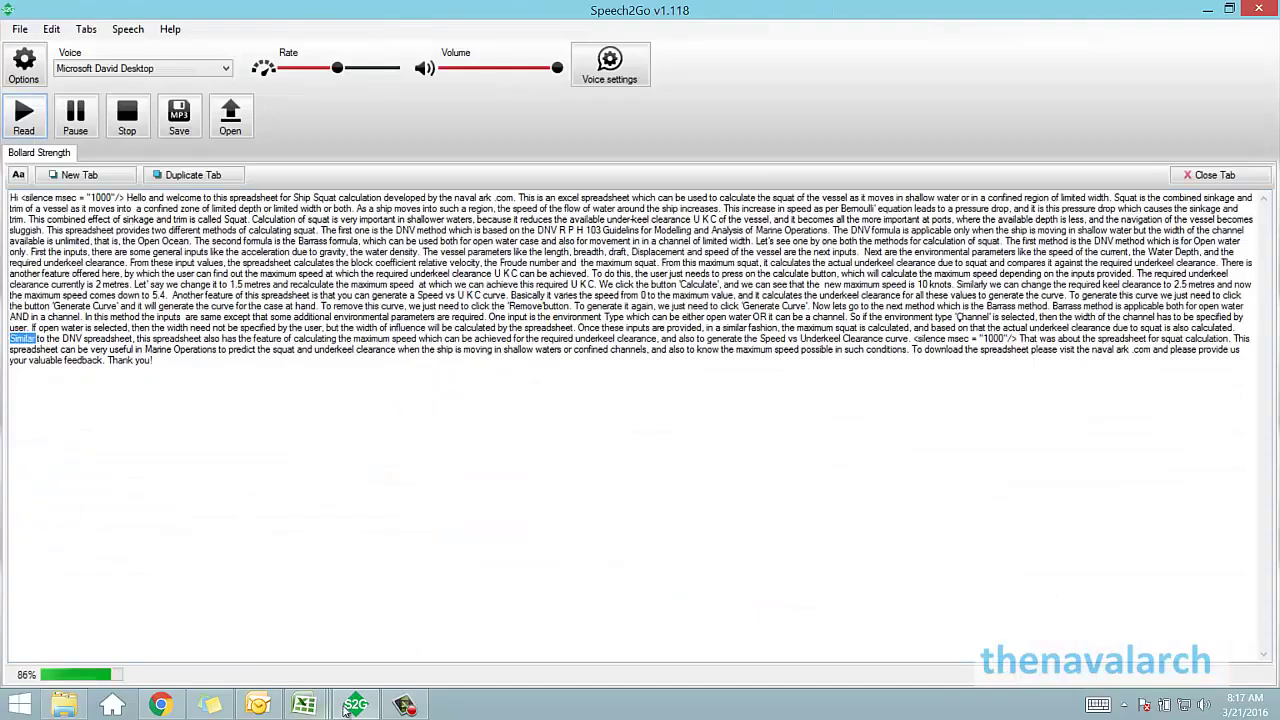
pyautogui.moveTo(305, 705)
pyautogui.click(502, 636)
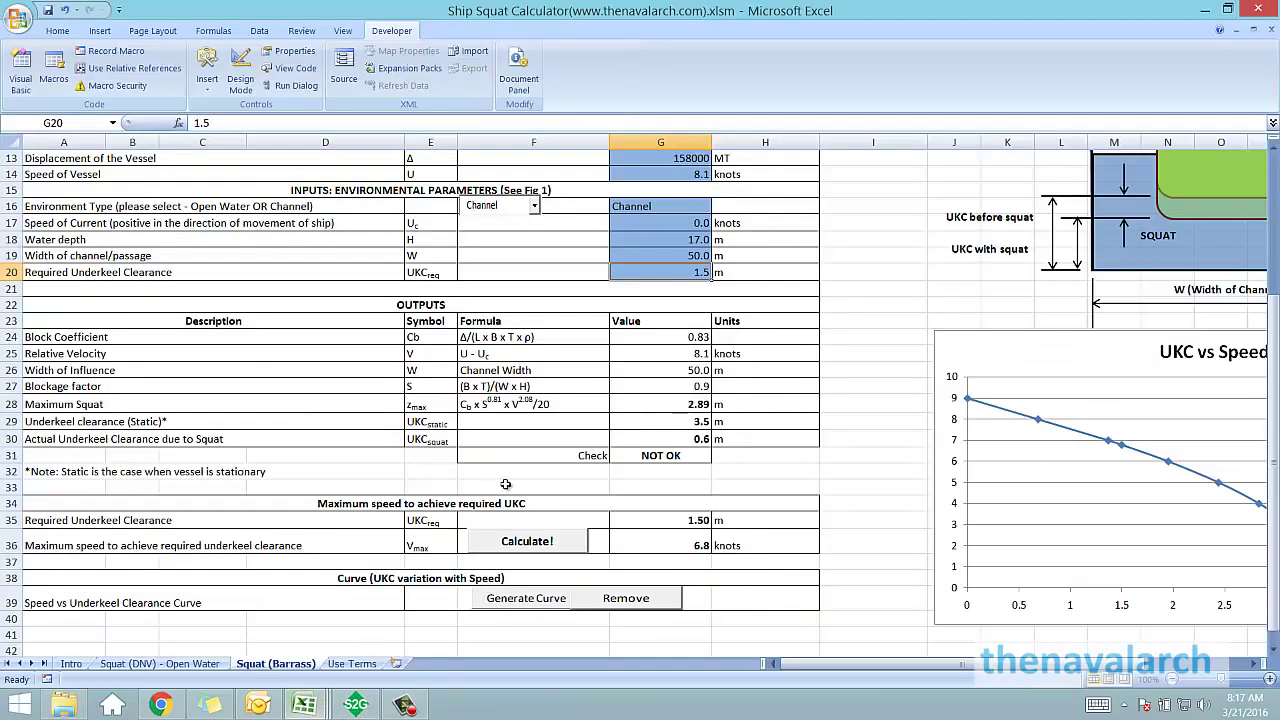
# Step: Calculate the maximum speed that achieves the required underkeel clearance on the Barrass sheet
pyautogui.click(300, 545)
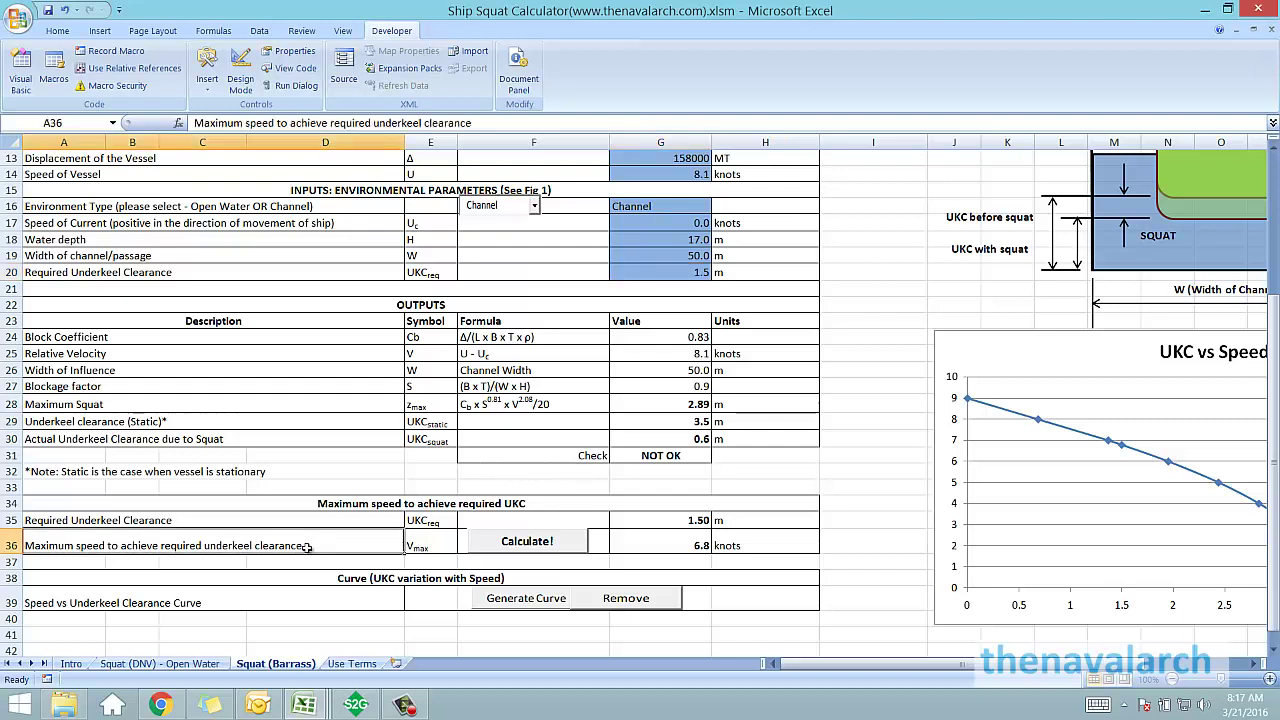
pyautogui.click(292, 522)
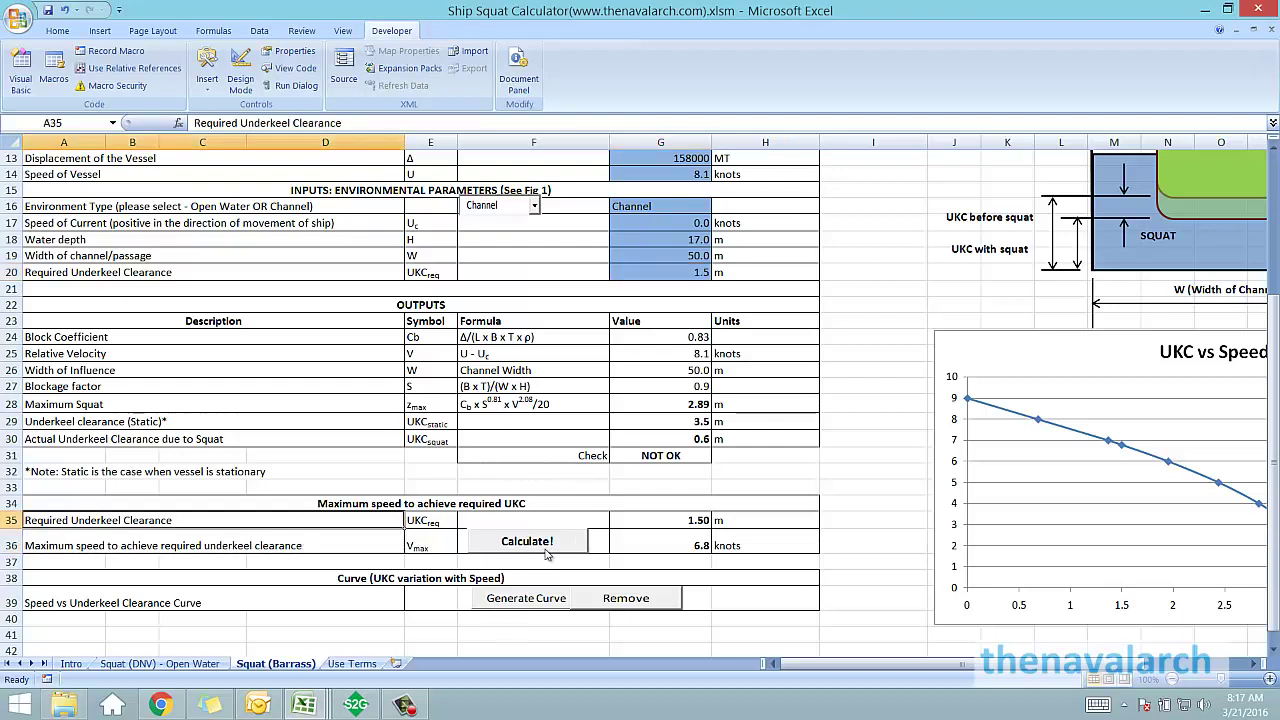
pyautogui.click(512, 546)
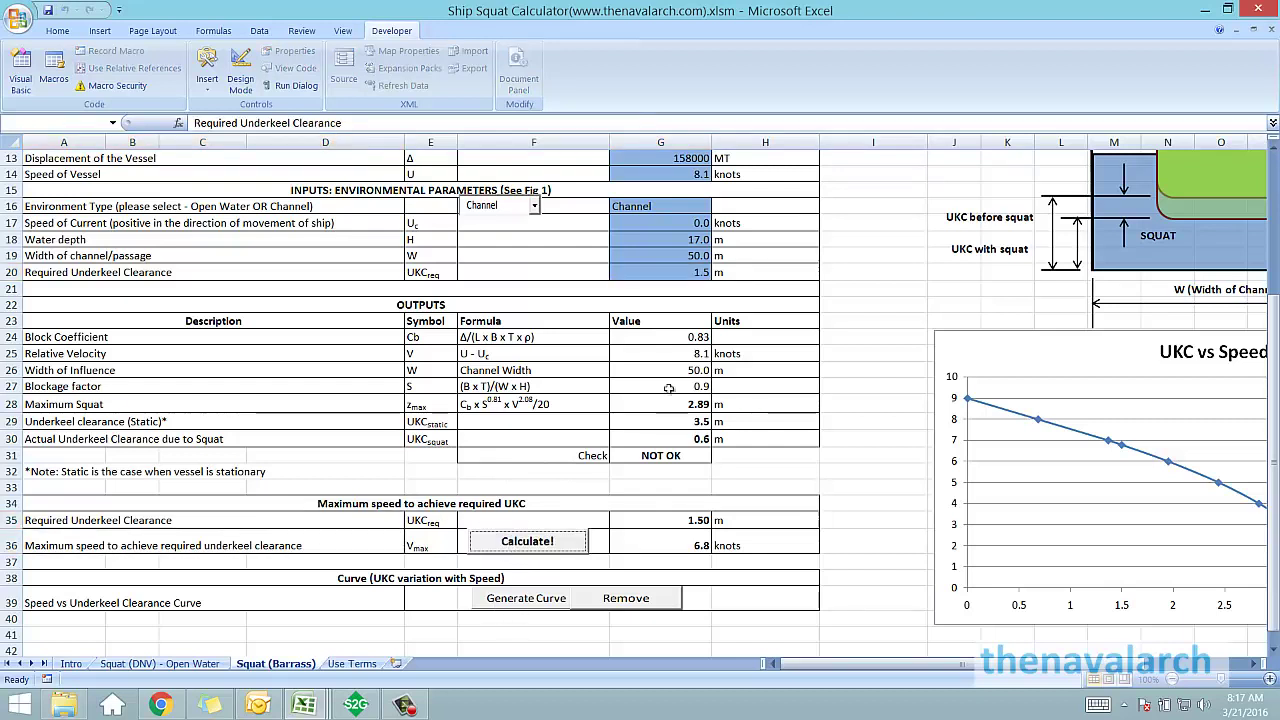
# Step: Generate the speed vs underkeel clearance curve on the Barrass sheet, and return to the Intro sheet
pyautogui.click(512, 606)
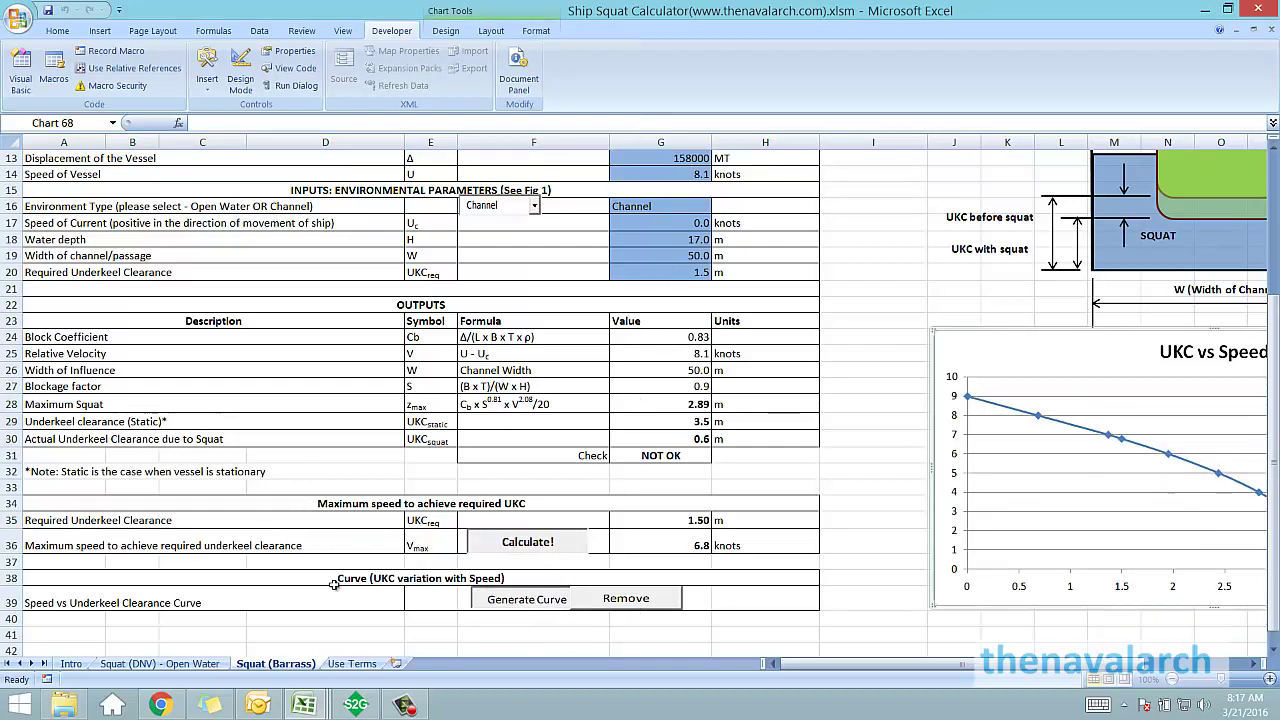
pyautogui.click(71, 664)
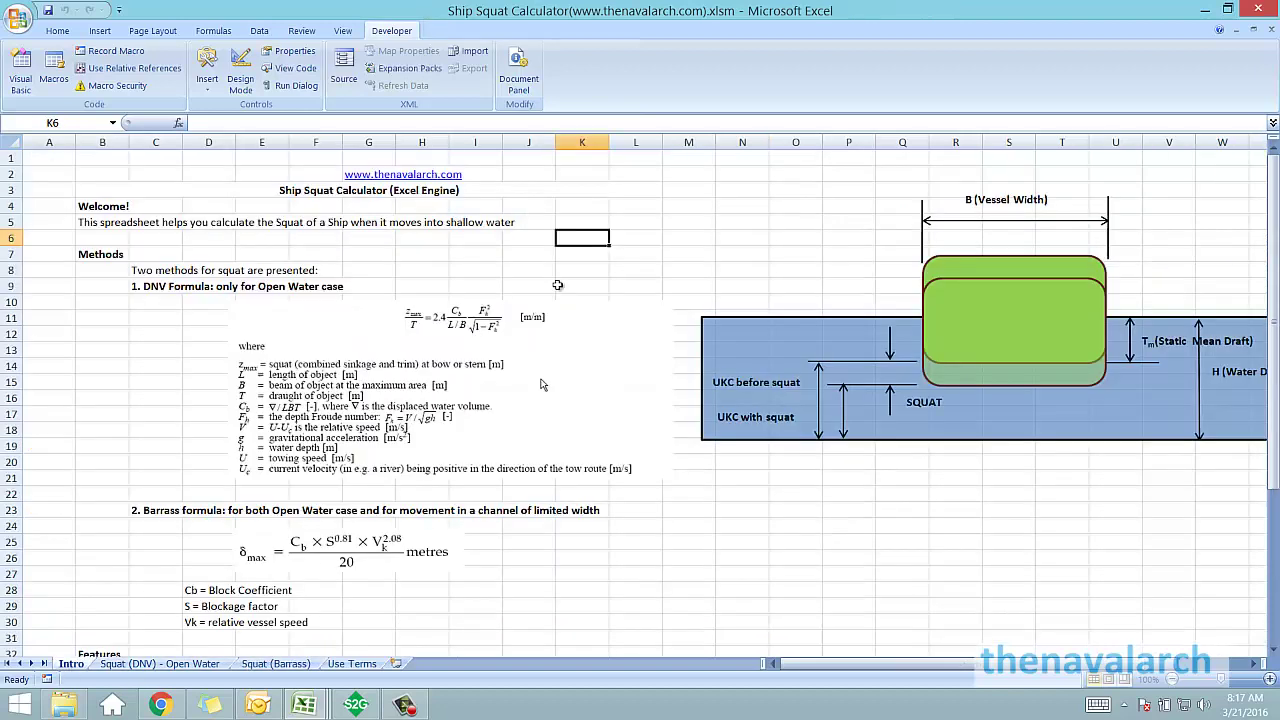